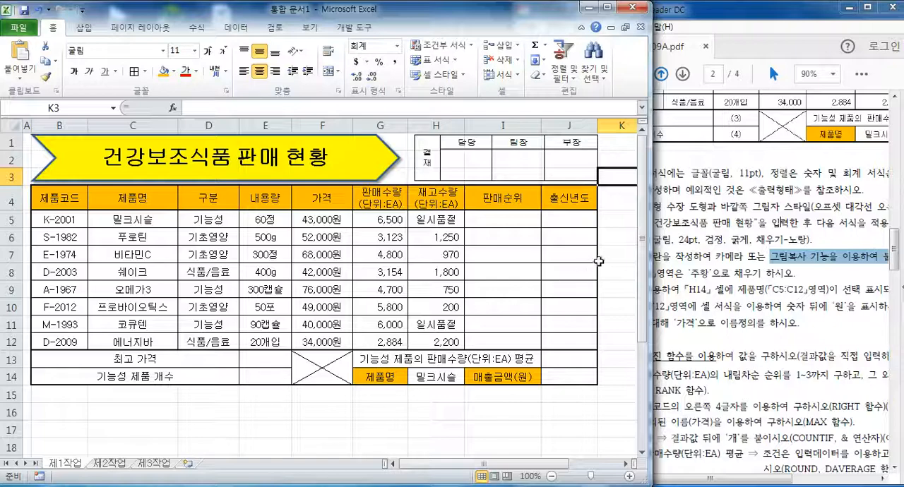
Resize the Excel and exam PDF windows so the worksheet and the PDF's function conditions (1) to (7) can both be read.
drag(650, 248, 616, 251)
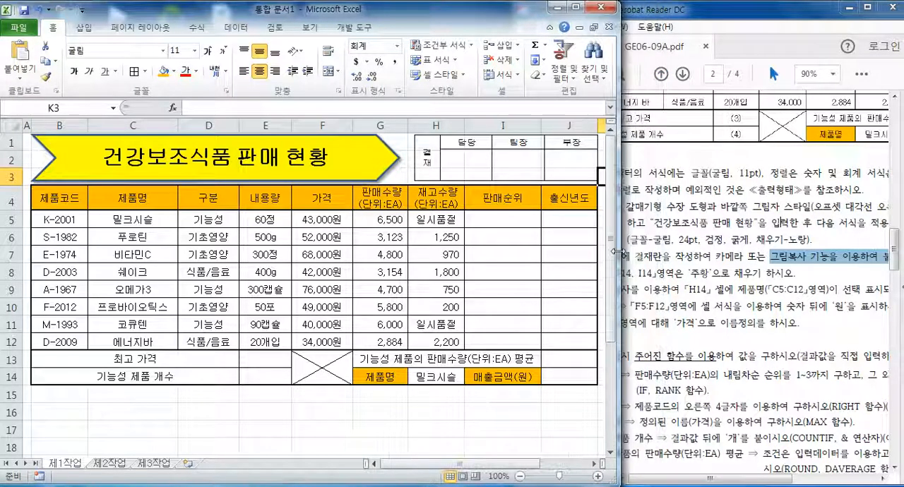
click(676, 337)
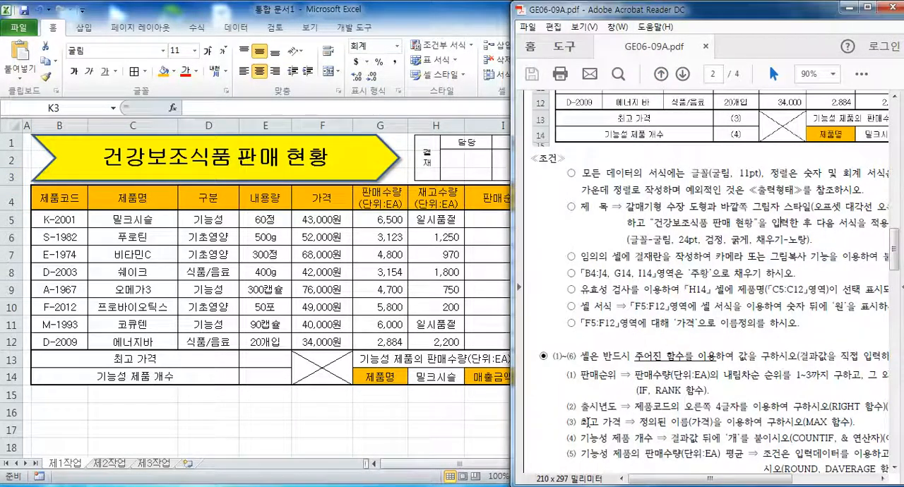
drag(644, 482, 662, 482)
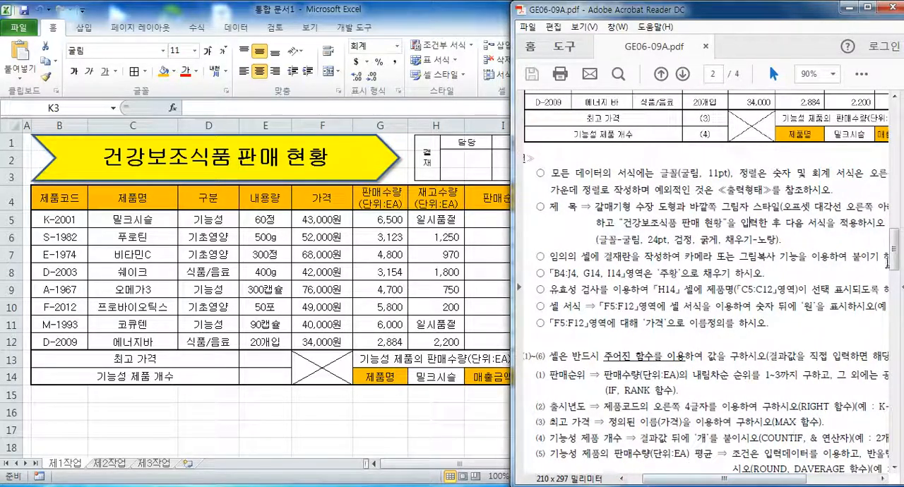
scroll(728, 265, down, 3)
drag(512, 233, 424, 240)
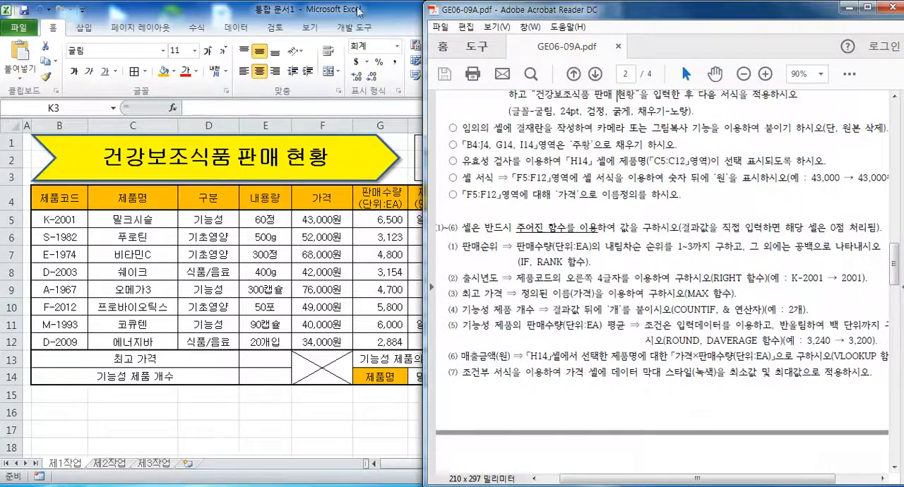
click(384, 21)
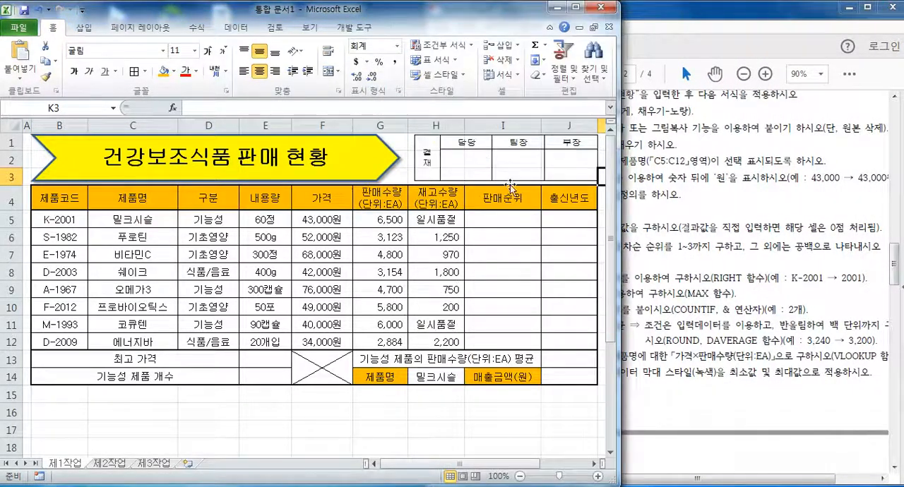
Read condition (1) in the exam PDF, covering the 판매순위 ranking rule and the IF and RANK functions it requires.
click(752, 235)
drag(528, 248, 718, 246)
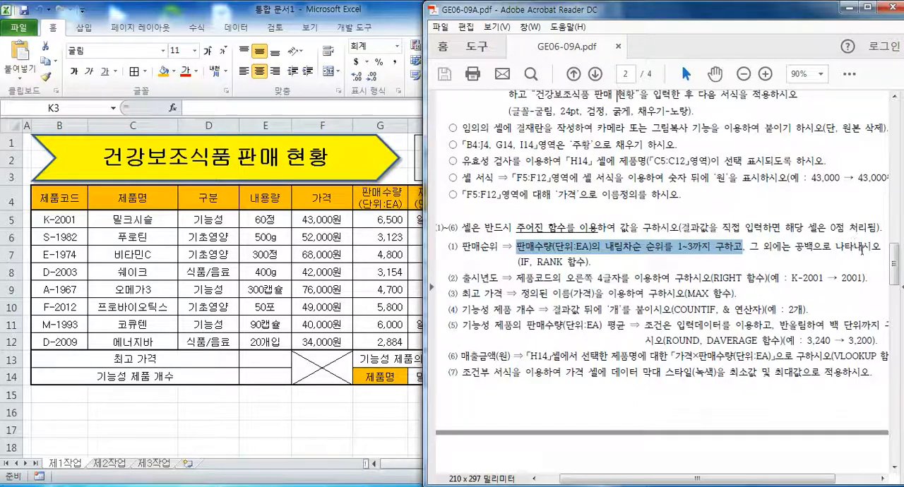
click(520, 267)
drag(535, 263, 592, 263)
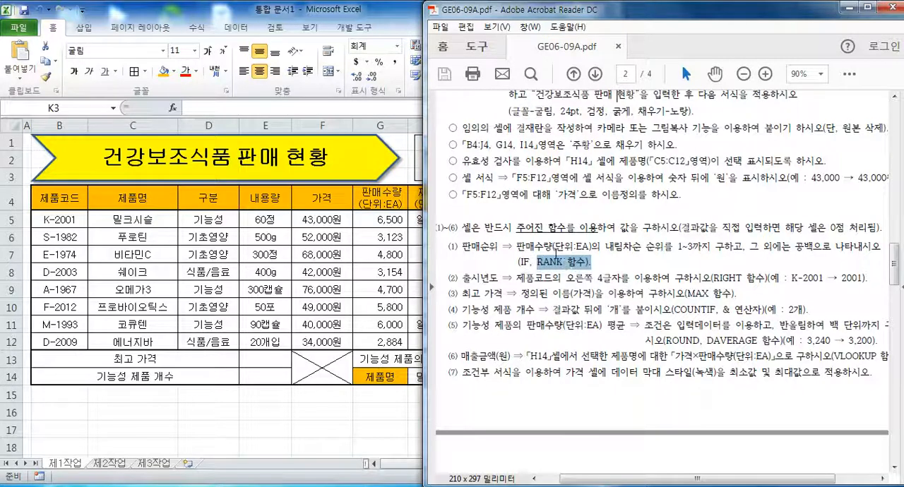
Switch to Excel, start inserting a function in cell I5 and list the functions of the 모두 category.
click(394, 14)
click(517, 221)
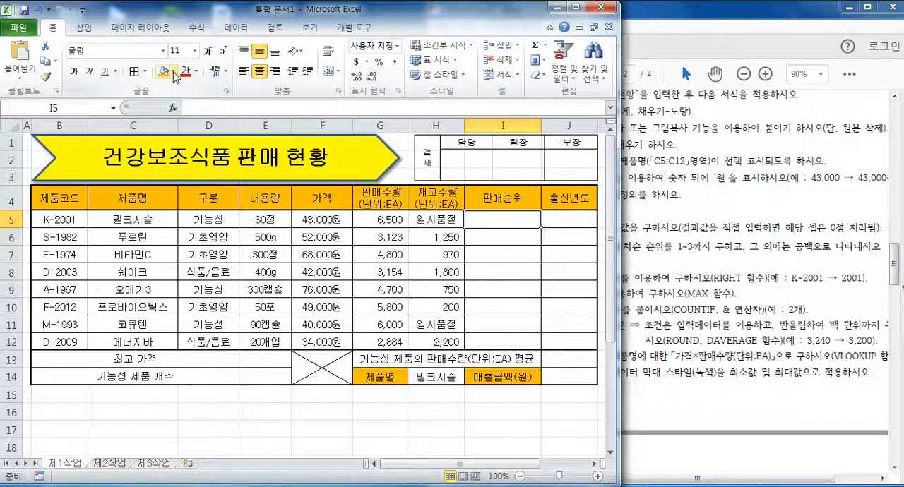
click(172, 108)
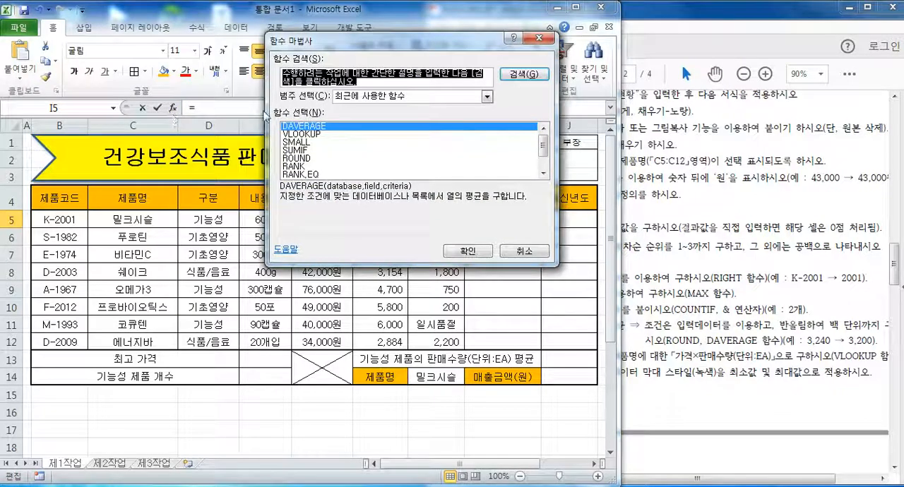
click(543, 173)
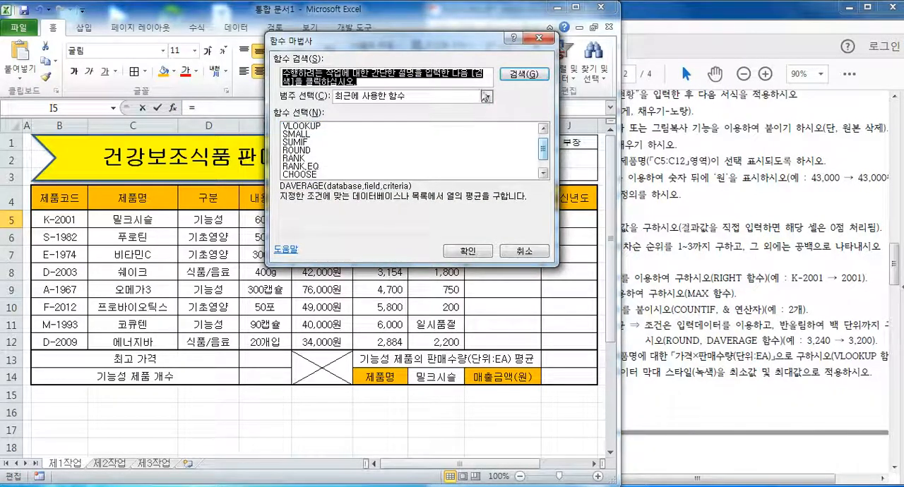
click(486, 97)
click(390, 117)
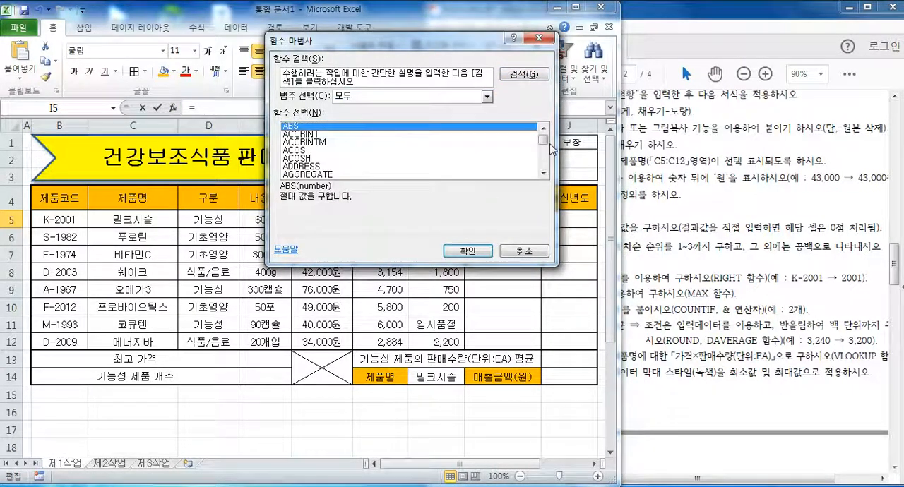
Choose the RANK function from the full function list and open its arguments.
drag(543, 144, 542, 156)
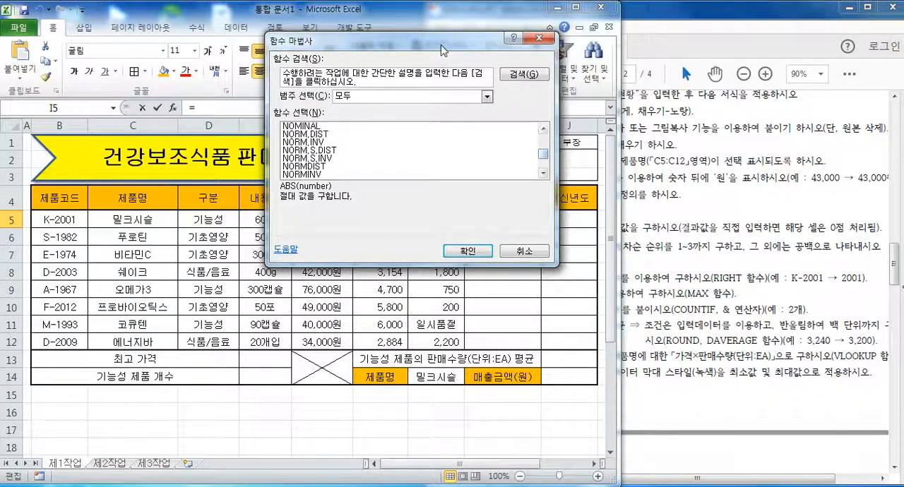
drag(441, 51, 426, 214)
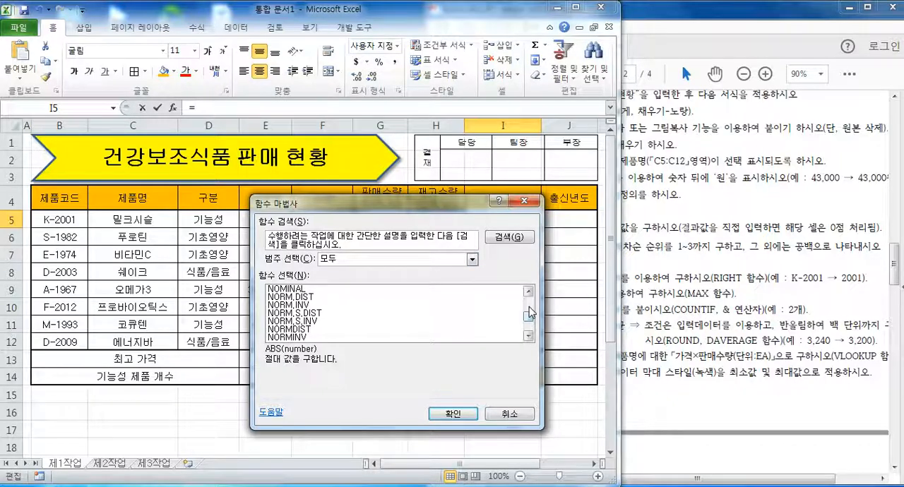
click(528, 337)
click(528, 338)
click(529, 338)
click(528, 337)
click(528, 338)
click(528, 337)
click(528, 337)
click(528, 338)
click(528, 338)
click(528, 338)
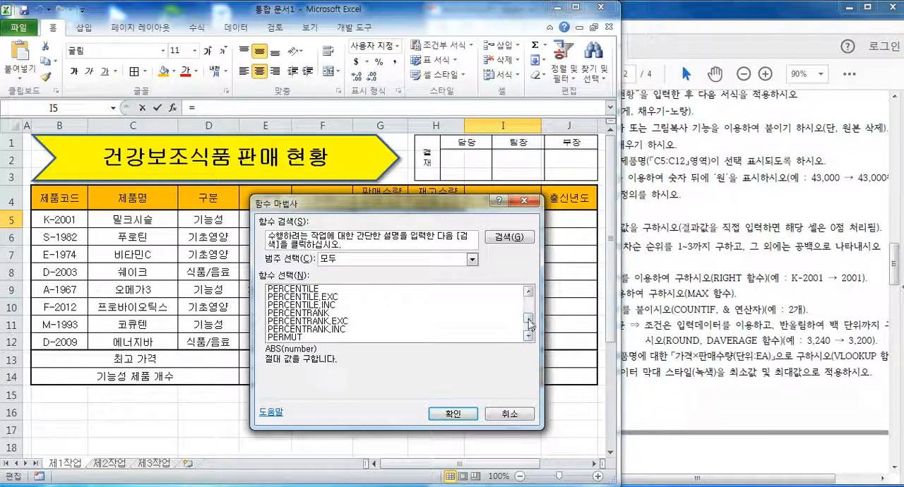
drag(529, 320, 531, 322)
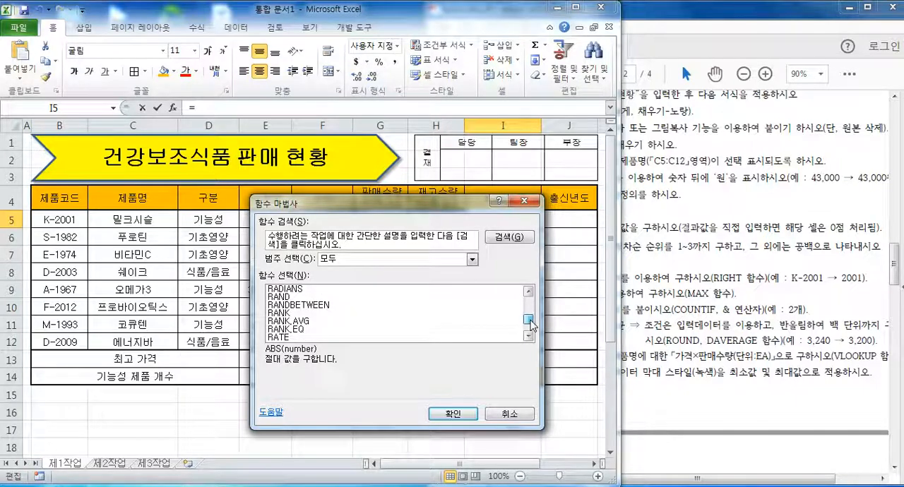
click(285, 313)
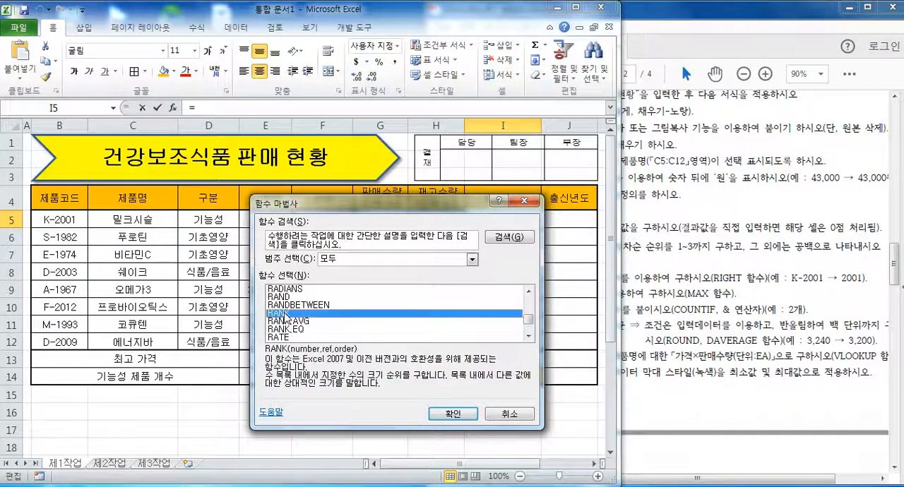
click(296, 329)
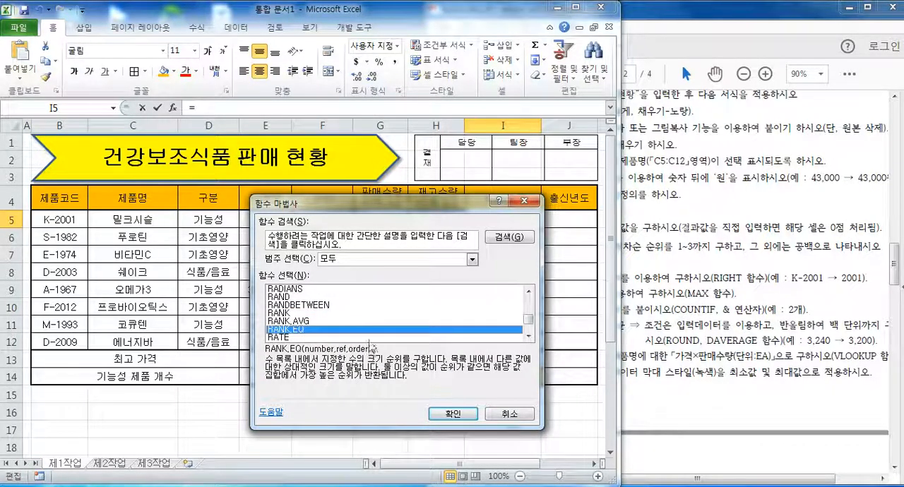
click(289, 315)
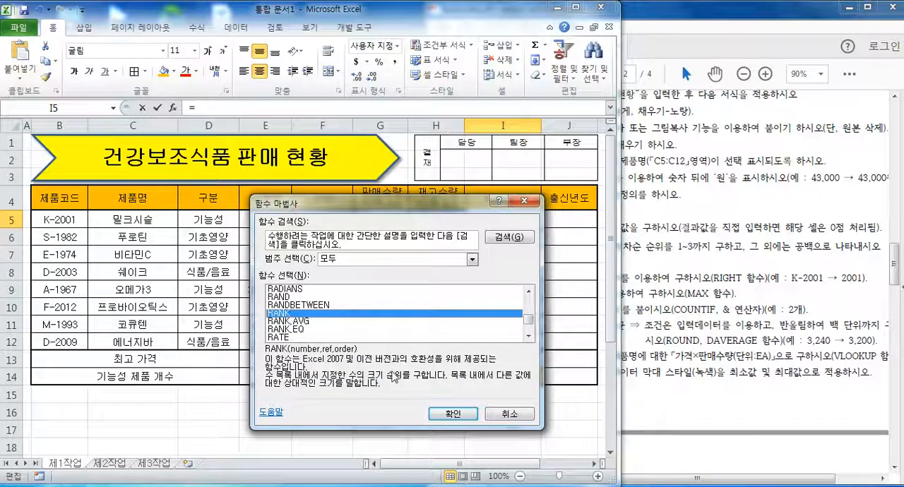
click(455, 415)
Set RANK's Number argument to G5 and its Ref argument to the 판매수량 range G5:G12.
drag(353, 219, 257, 277)
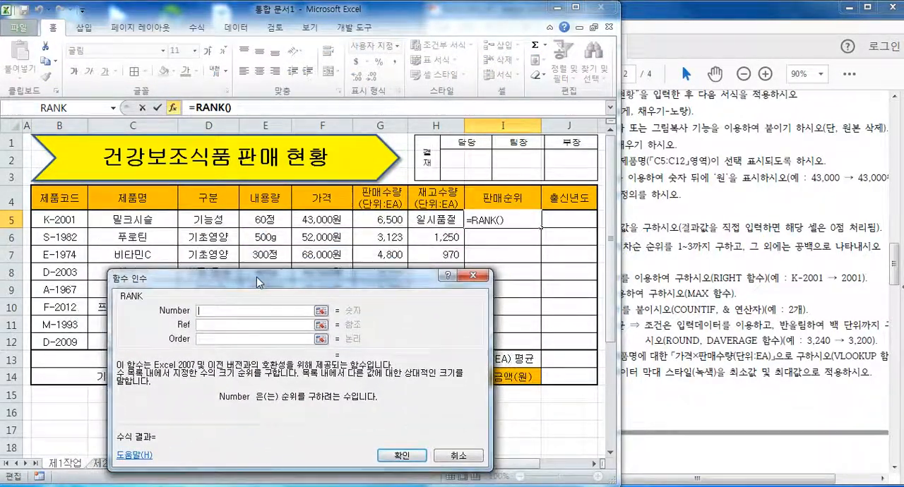
click(396, 220)
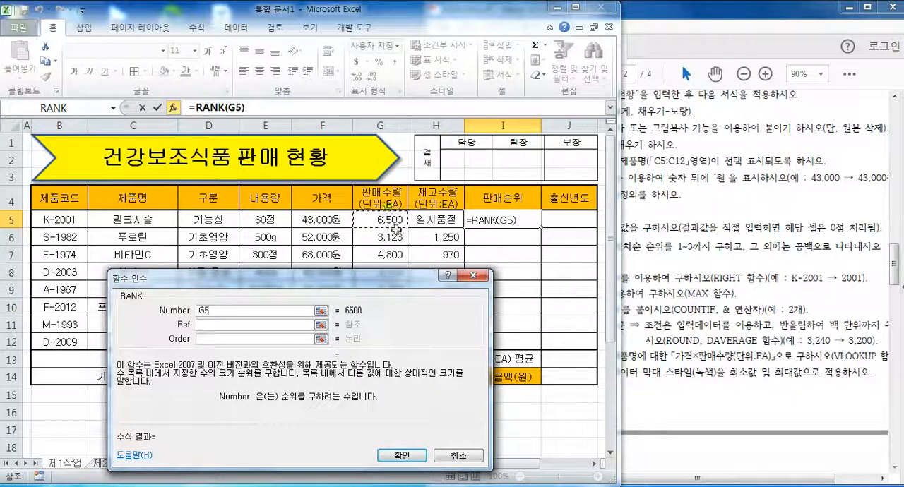
click(229, 325)
drag(295, 280, 234, 388)
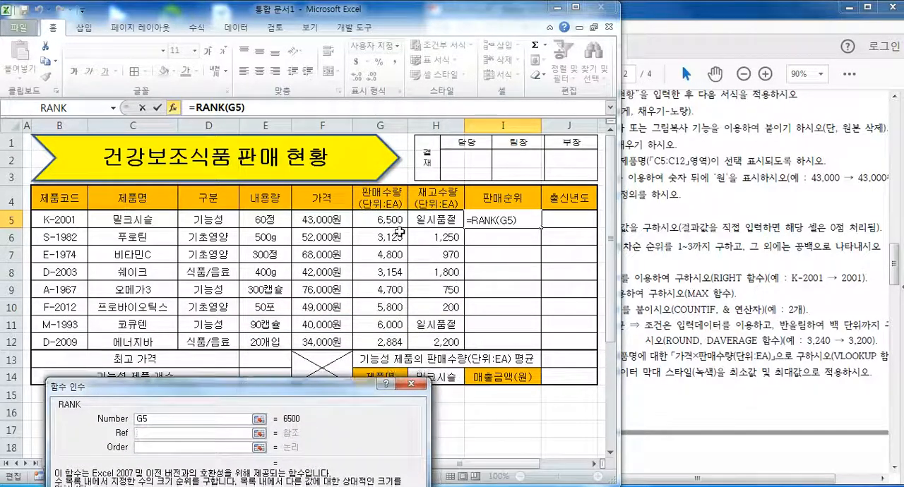
drag(393, 221, 402, 343)
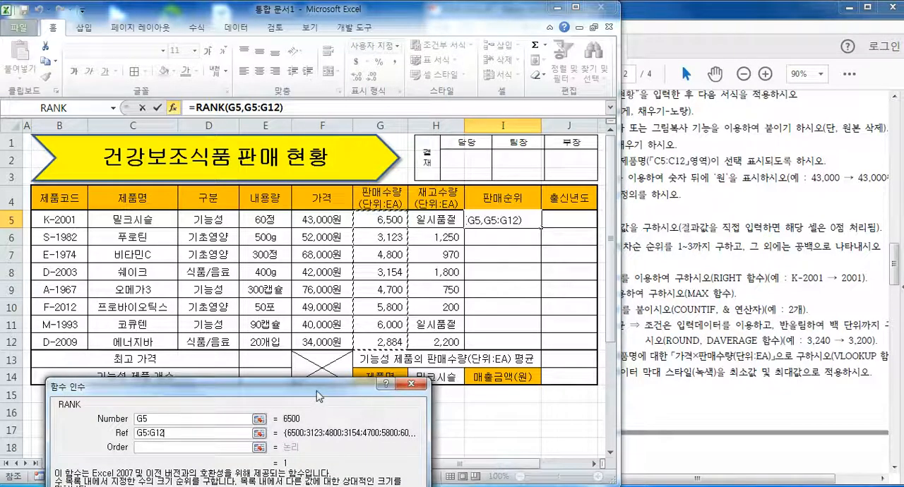
Convert the Ref argument of RANK to the absolute range $G$5:$G$12.
drag(318, 398, 338, 365)
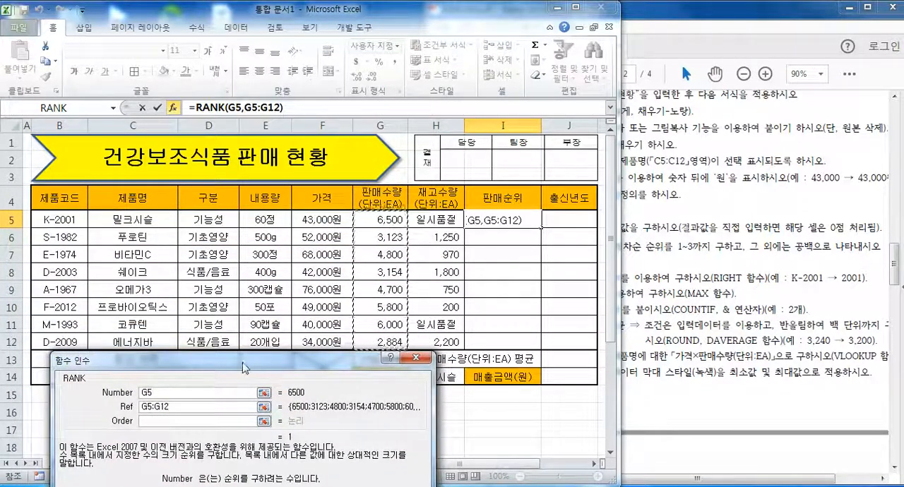
drag(250, 366, 212, 270)
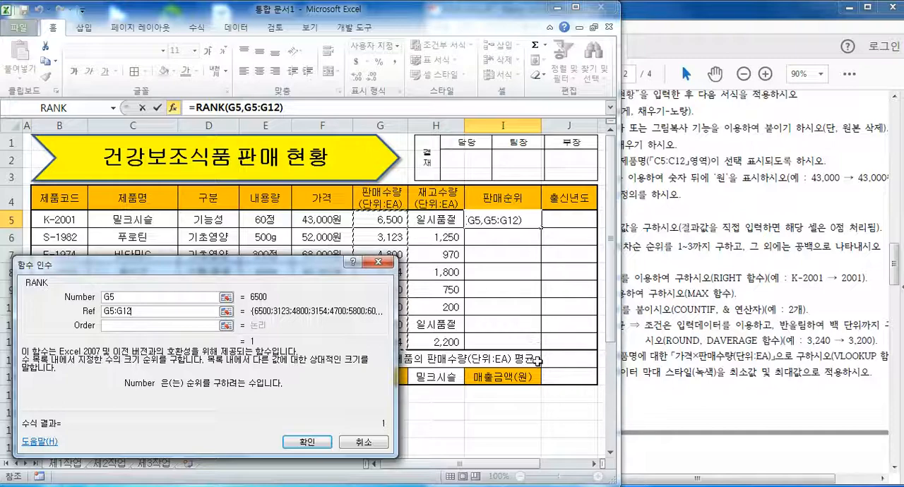
click(112, 297)
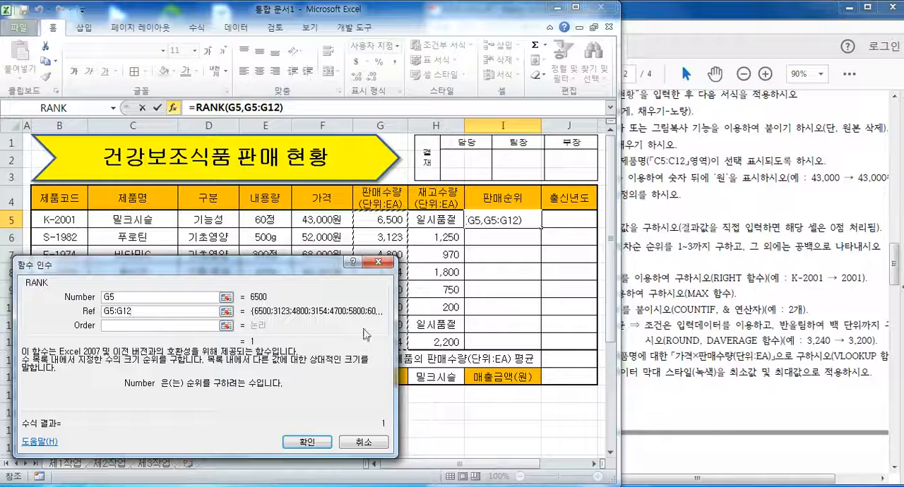
drag(140, 311, 100, 311)
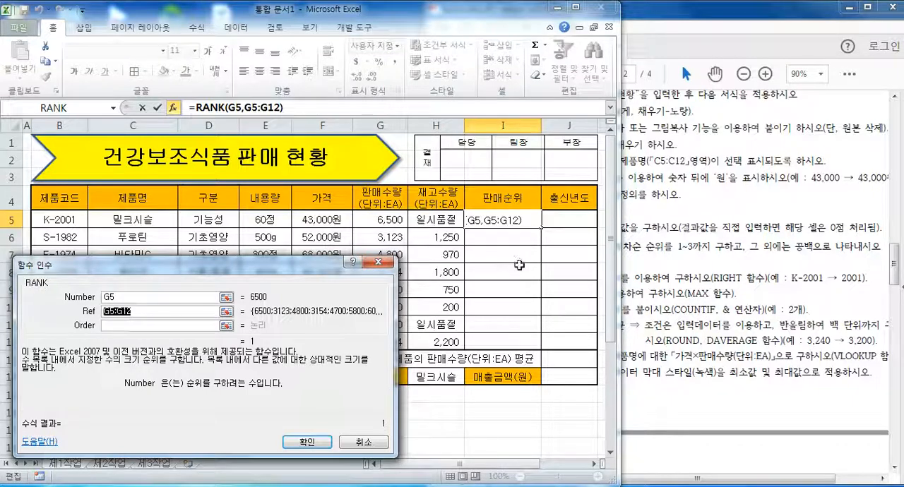
click(137, 312)
drag(247, 274, 255, 283)
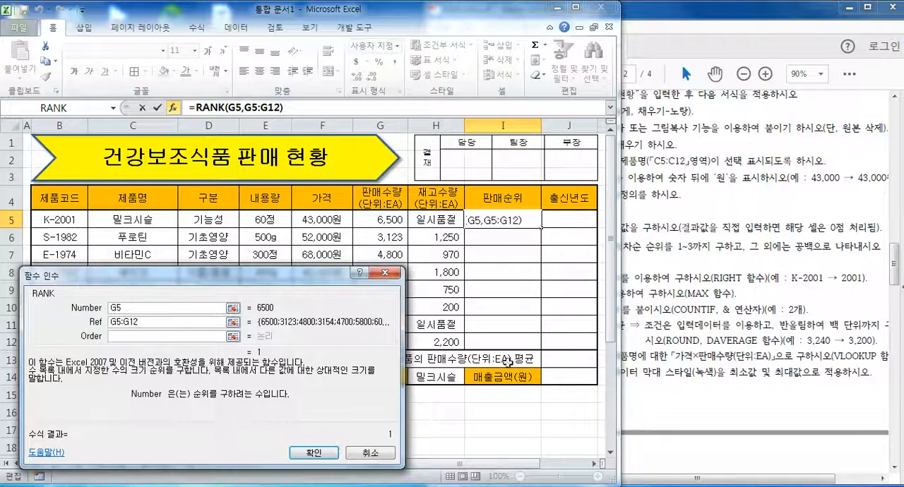
click(113, 322)
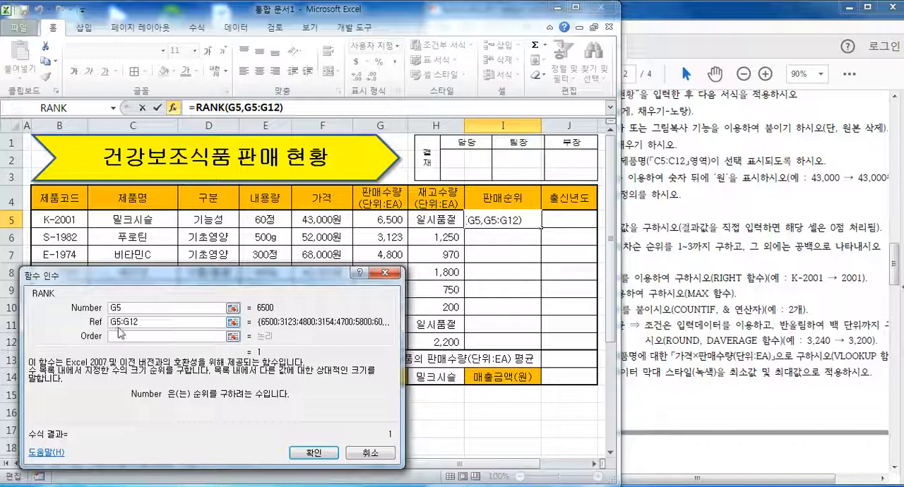
key(F4)
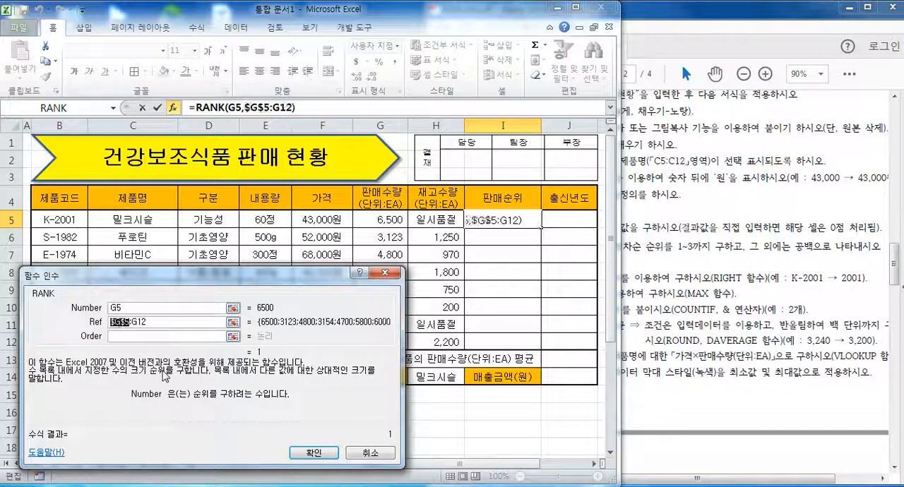
click(135, 321)
key(F4)
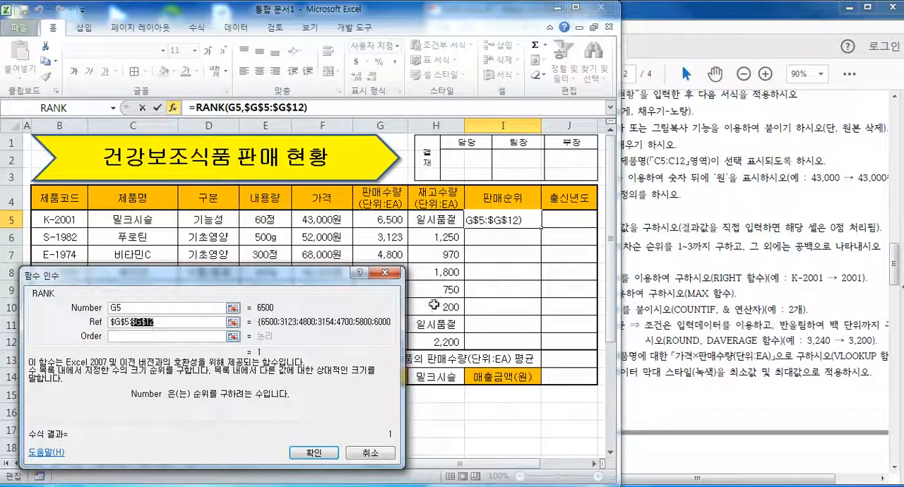
click(169, 322)
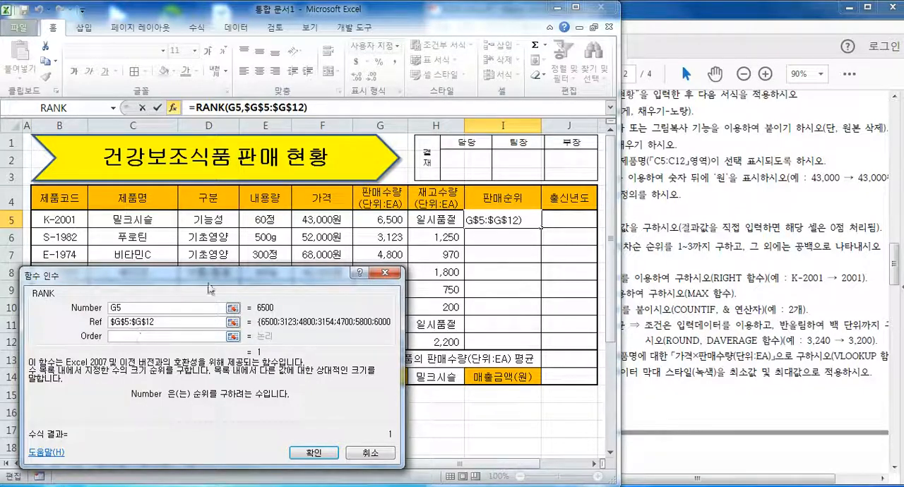
Set RANK's Order argument to 0 for descending order and enter the formula in cell I5.
drag(212, 289, 209, 277)
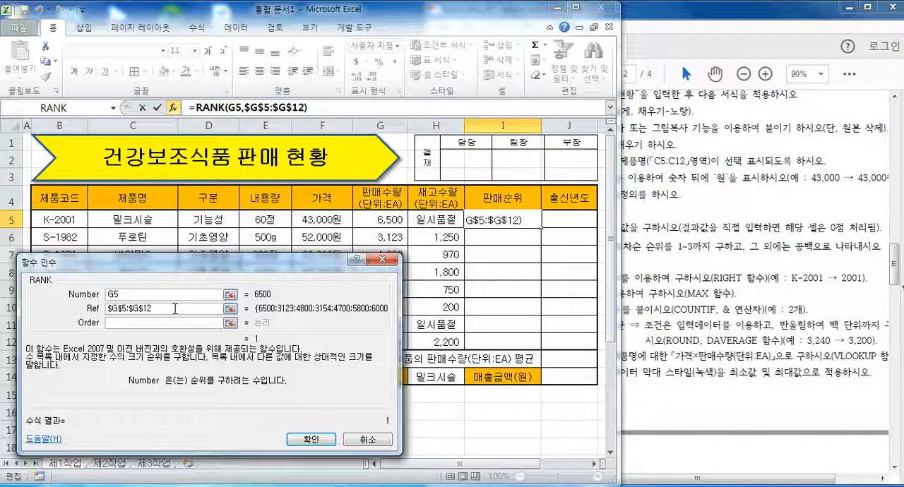
click(147, 324)
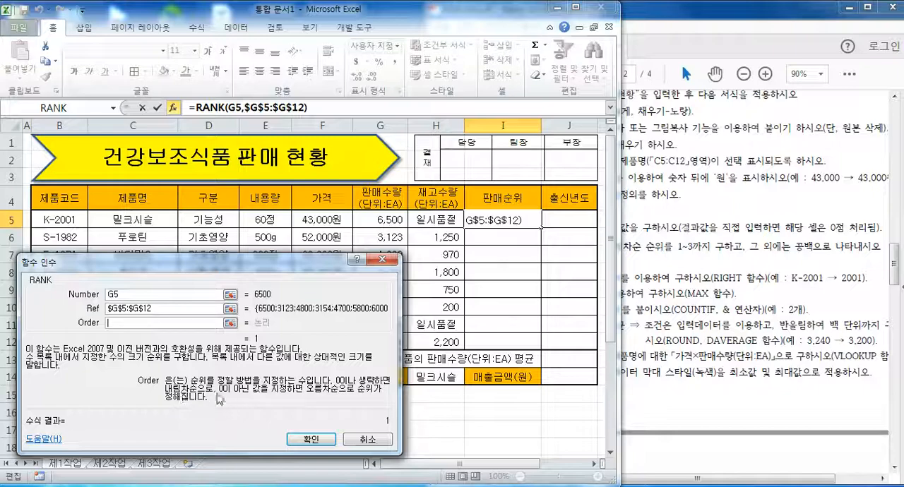
text(0)
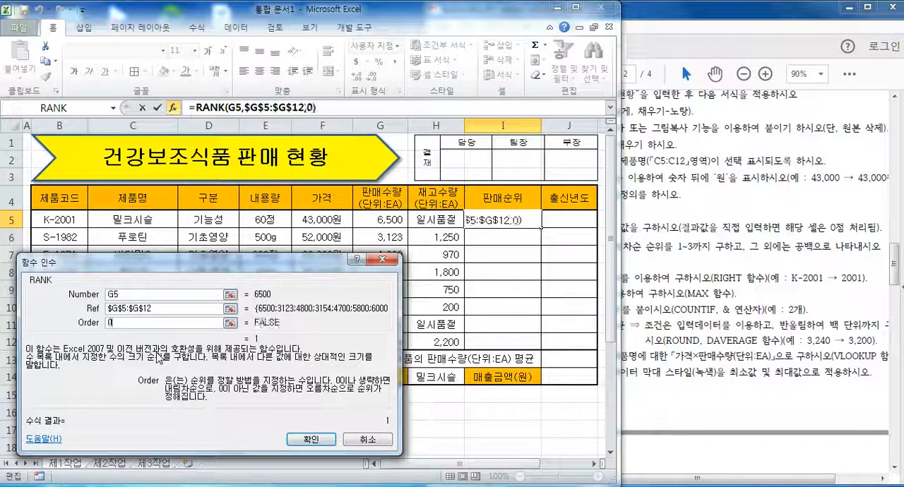
click(311, 440)
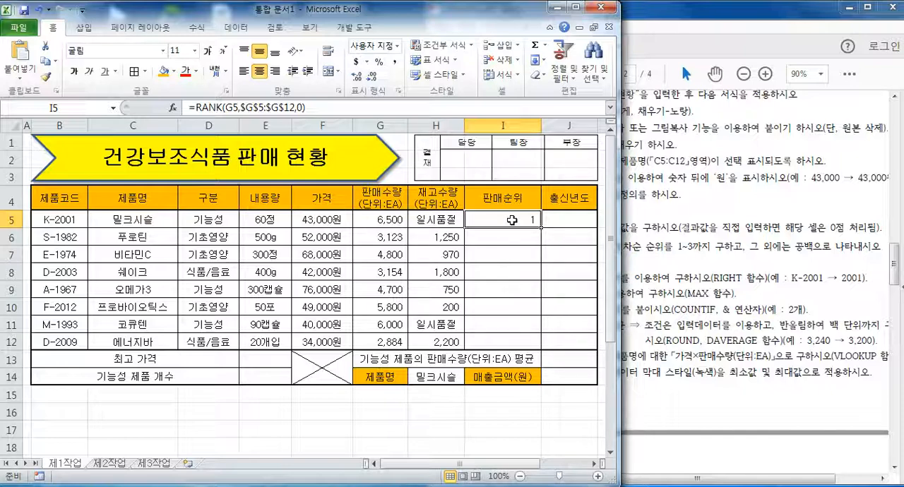
Switch to the exam PDF, check the 판매순위 condition's rank limit and required functions, and return to the Excel sheet.
click(692, 243)
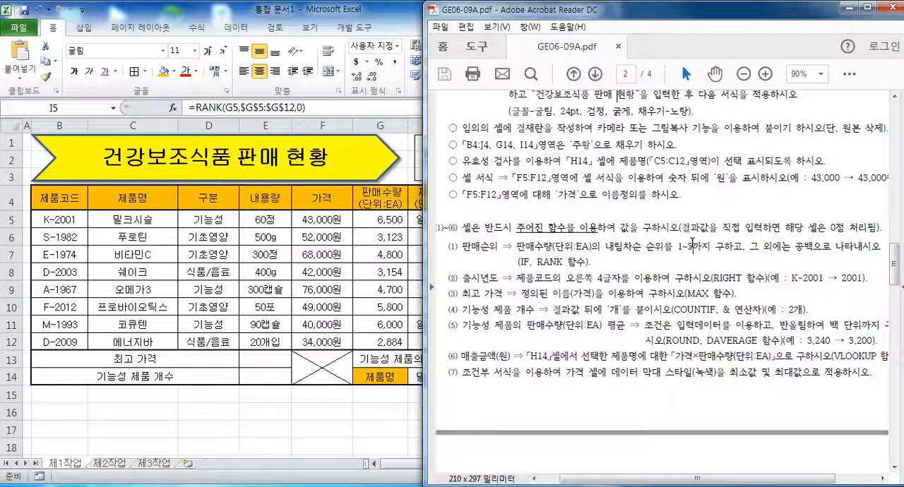
drag(669, 246, 709, 246)
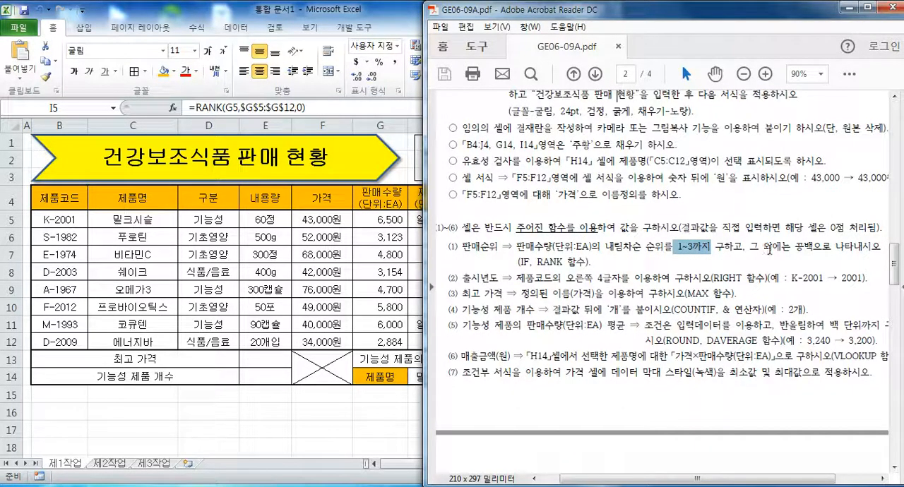
drag(566, 265, 613, 262)
click(613, 262)
click(381, 8)
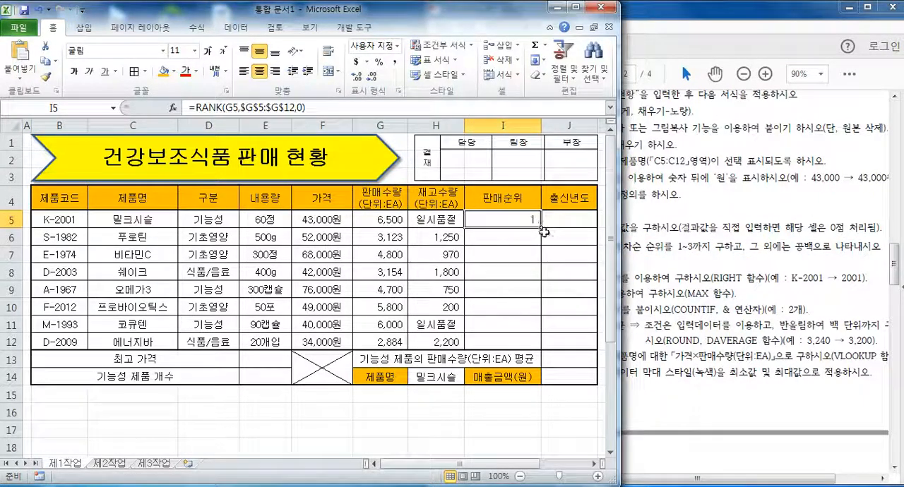
Try filling the RANK formula from I5 down to I12, and undo the fill.
drag(541, 227, 542, 344)
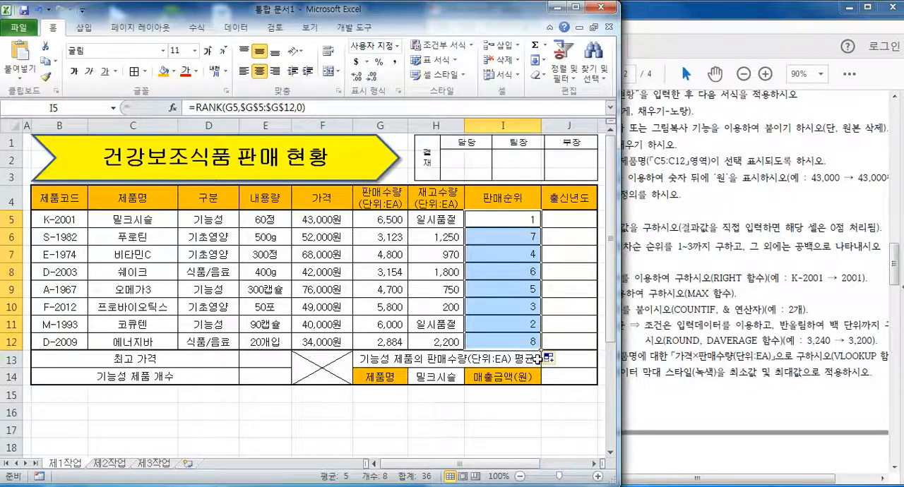
key(ctrl+z)
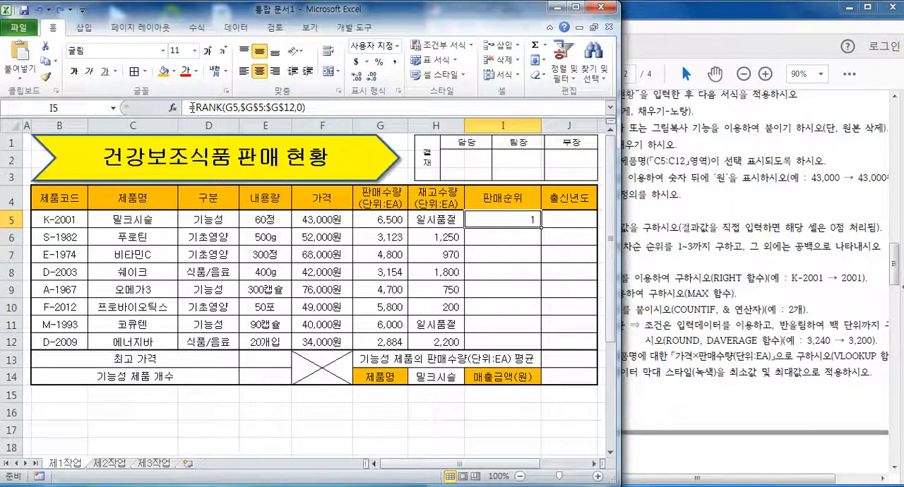
Cut the RANK expression out of cell I5's formula, keeping the equals sign, and insert the logical function IF.
drag(196, 107, 311, 108)
right_click(283, 107)
click(367, 61)
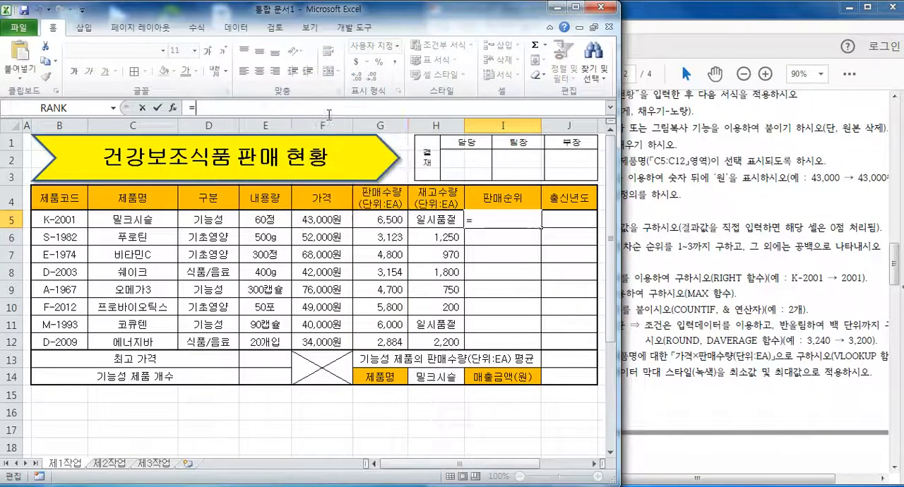
click(197, 27)
click(150, 45)
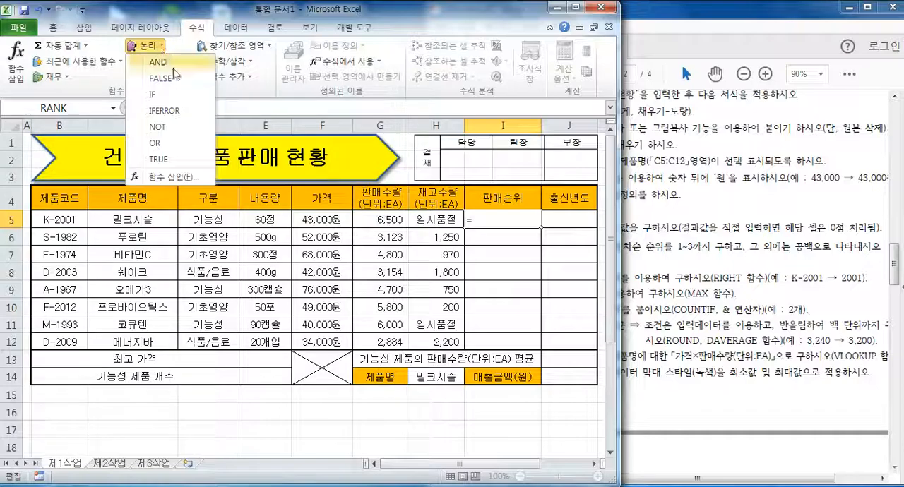
click(162, 95)
drag(261, 304, 264, 283)
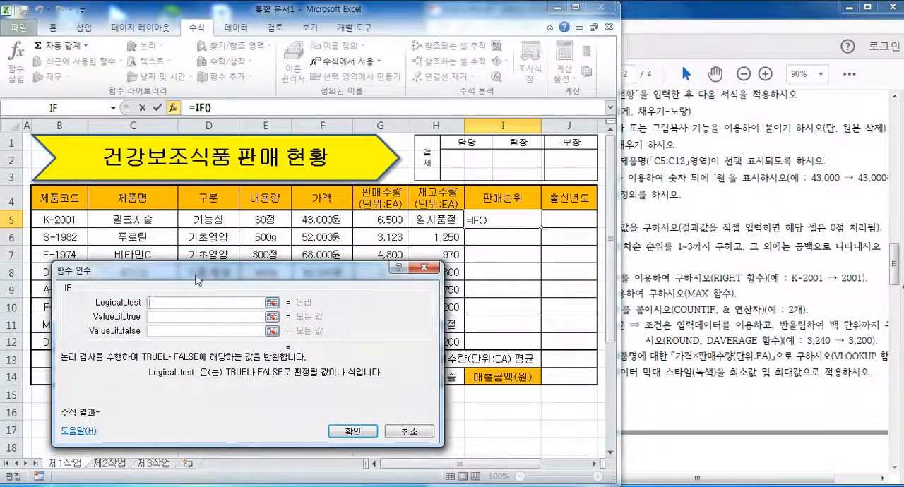
drag(196, 276, 196, 255)
Paste the cut RANK expression into IF's Logical_test and complete it as RANK(G5,$G$5:$G$12,0)<=3.
right_click(161, 281)
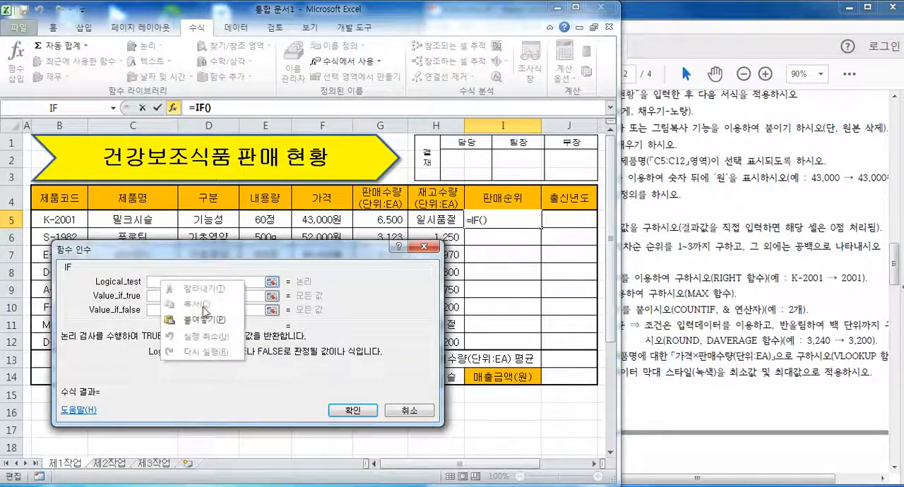
click(205, 319)
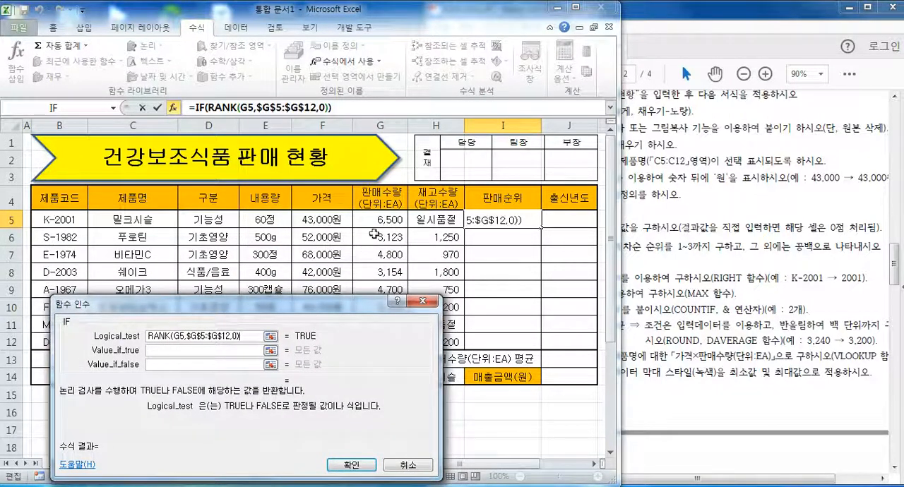
drag(249, 305, 252, 271)
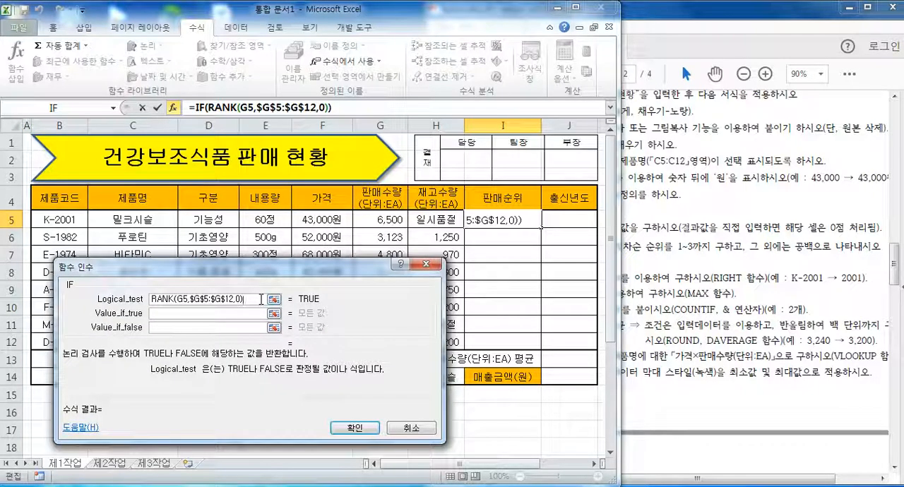
text(<=)
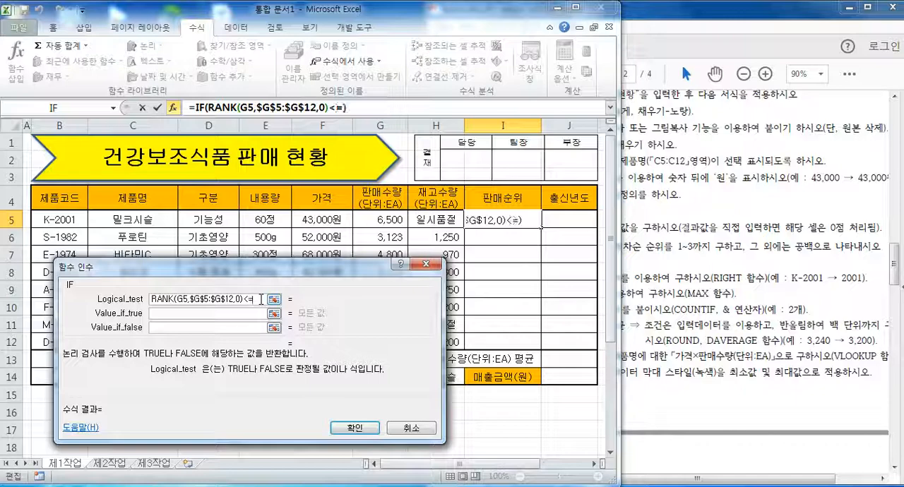
text(3)
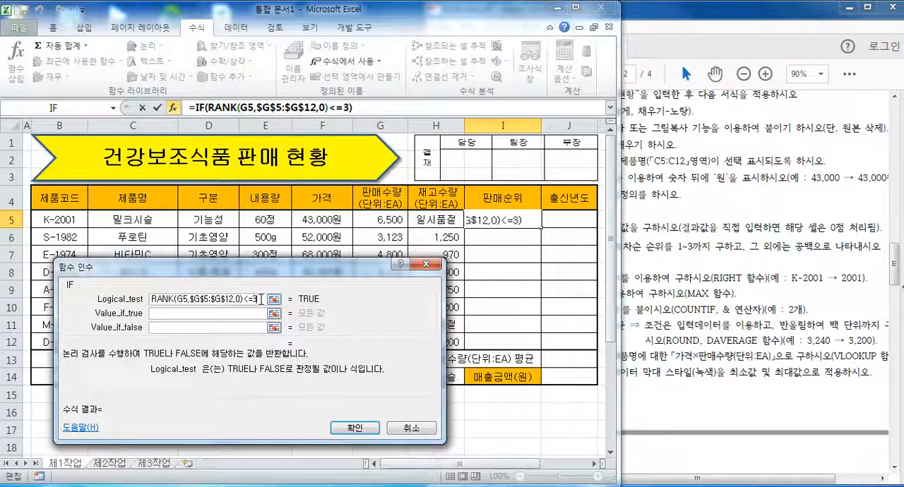
Set Value_if_true to the pasted RANK(G5,$G$5:$G$12,0) and Value_if_false to "", and enter the IF formula.
click(165, 314)
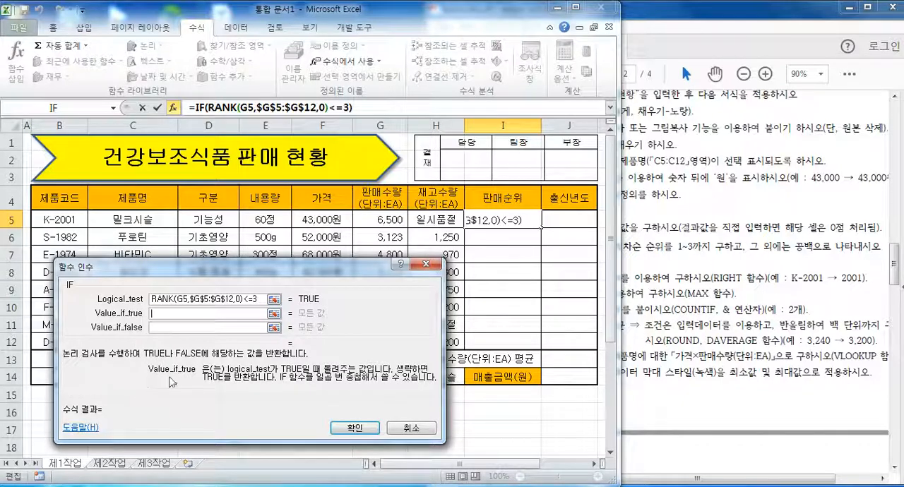
right_click(175, 315)
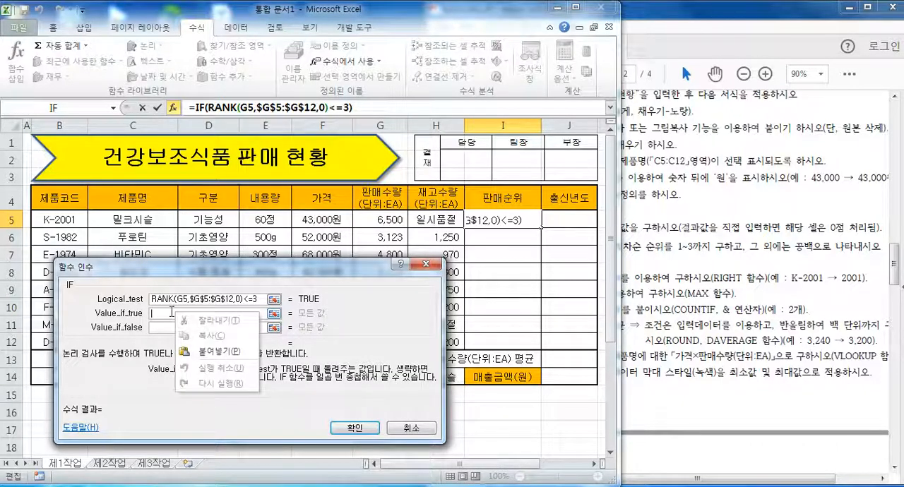
click(209, 351)
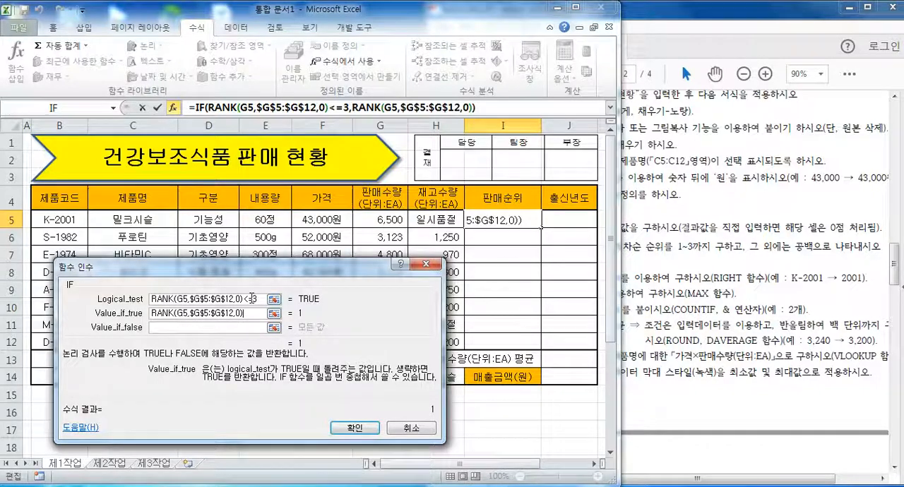
click(206, 327)
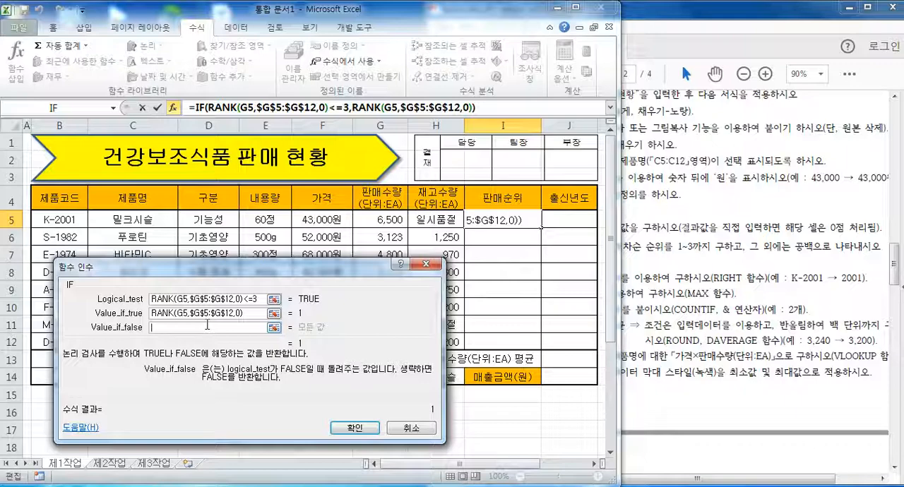
text("")
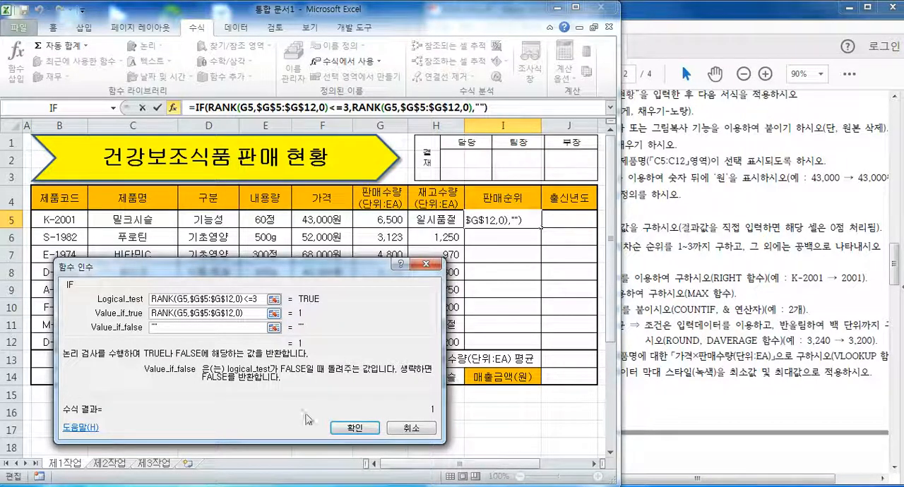
click(354, 429)
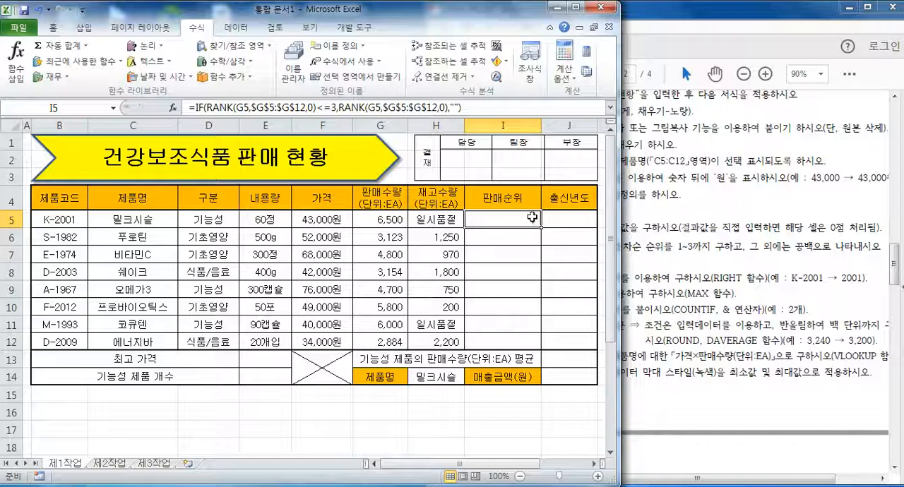
Fill the IF formula from I5 down to I12 without copying the formatting.
drag(541, 226, 541, 349)
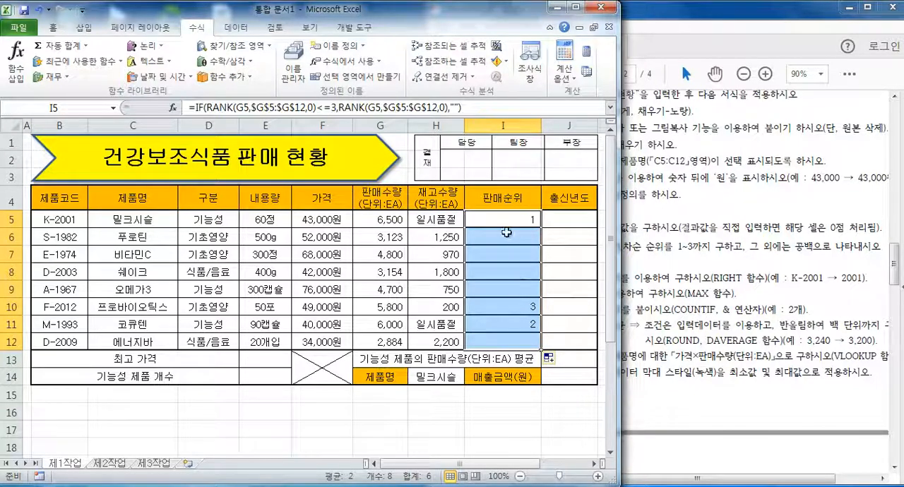
click(553, 365)
click(565, 407)
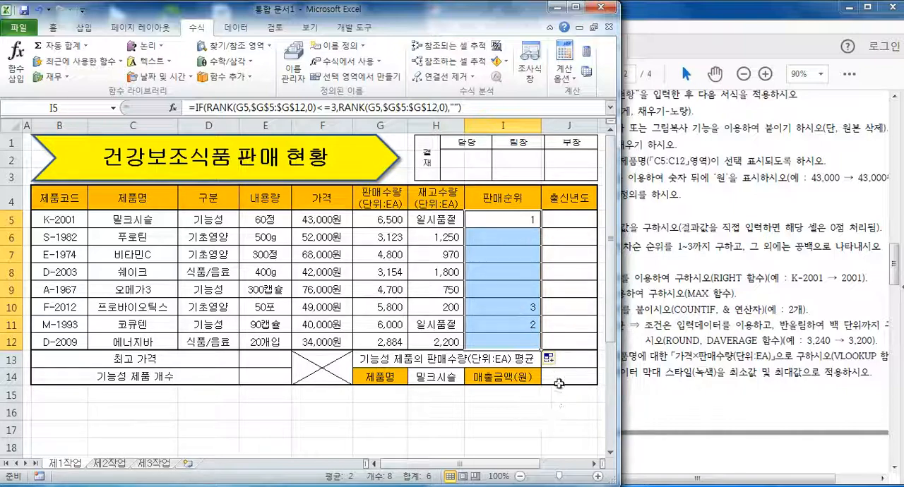
Switch to the exam PDF, read the 출시년도 condition about the product code, and return to the Excel sheet.
click(690, 263)
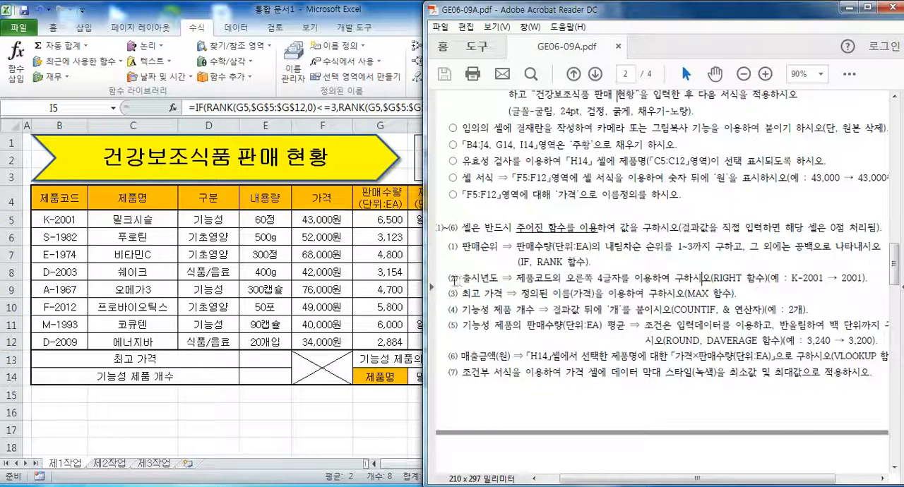
drag(463, 276, 575, 278)
click(497, 278)
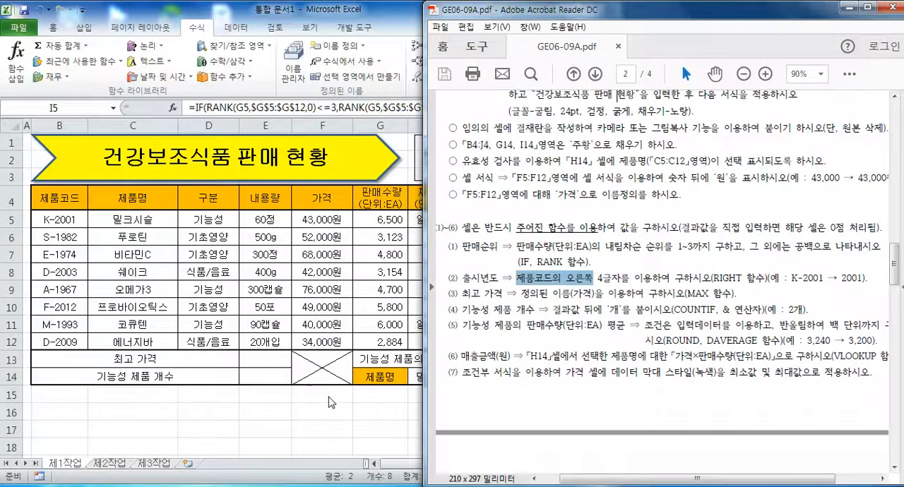
key(alt+Tab)
Select cell J5, check the required function for 출시년도 in the exam PDF, and insert the text function RIGHT in J5.
click(572, 221)
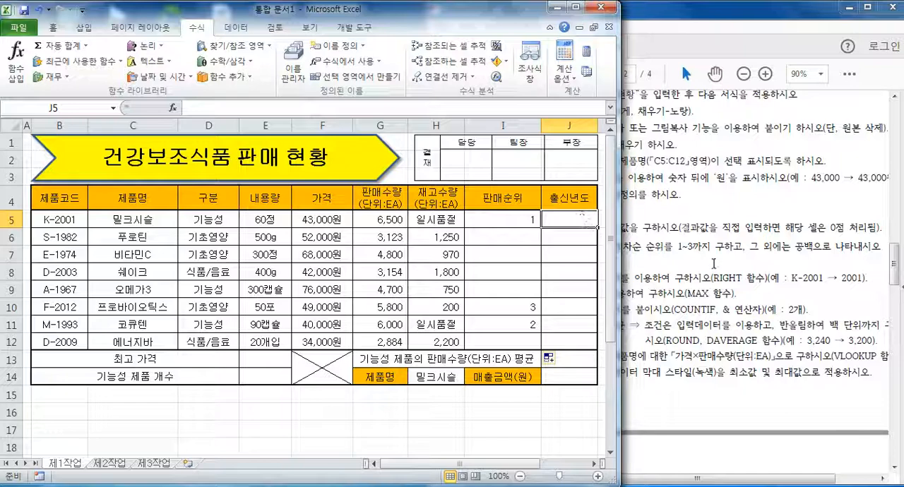
click(767, 276)
drag(711, 278, 765, 284)
click(373, 13)
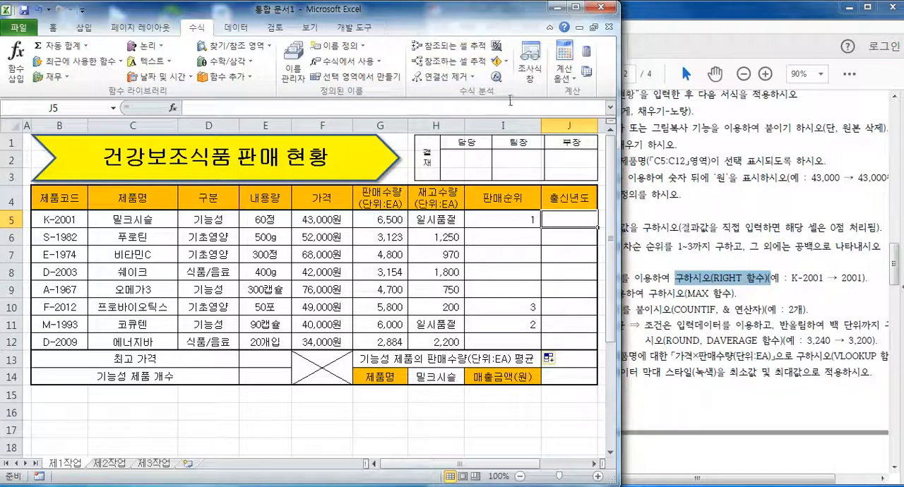
click(170, 63)
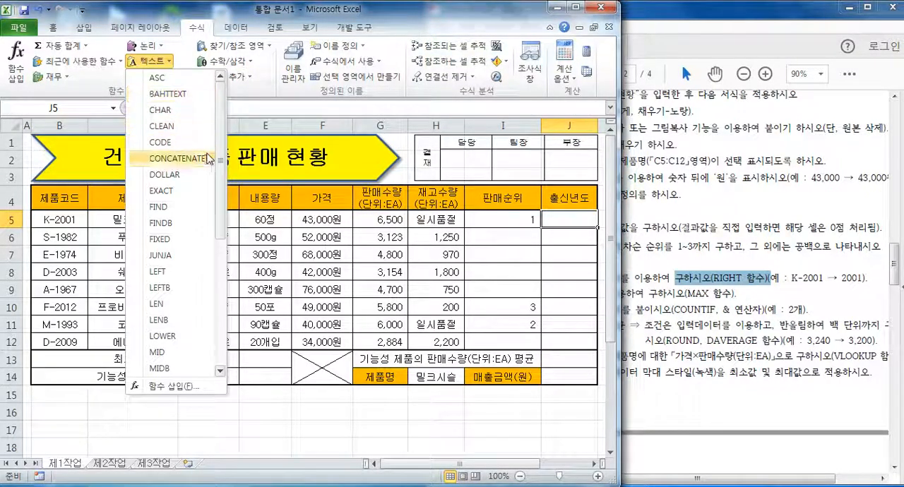
scroll(214, 251, down, 4)
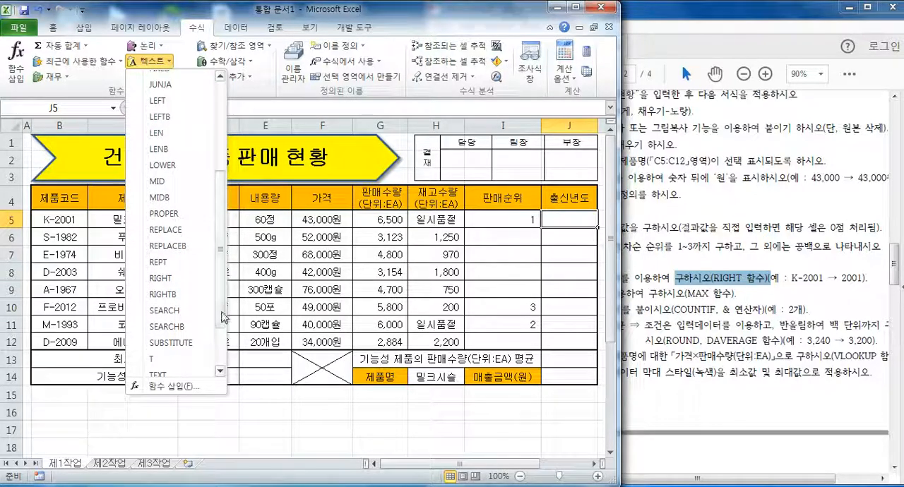
click(169, 279)
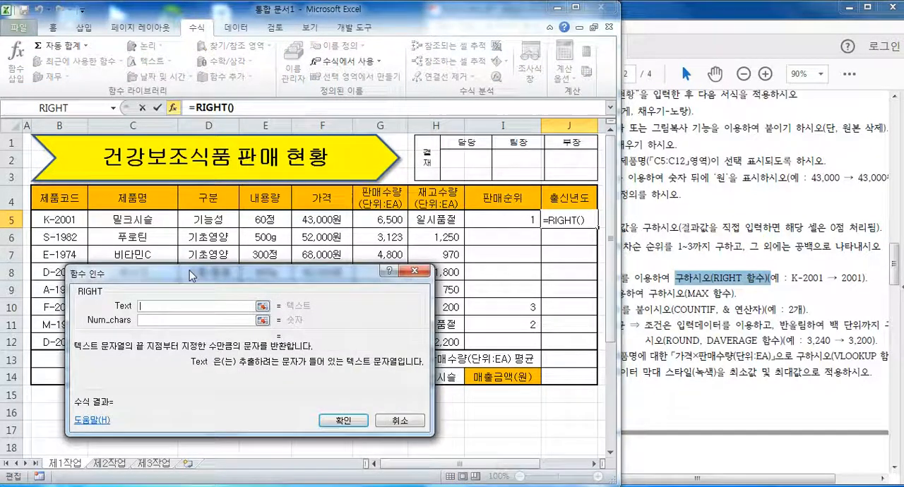
mouse_move(194, 276)
mouse_down()
mouse_move(350, 318)
mouse_move(190, 266)
mouse_up()
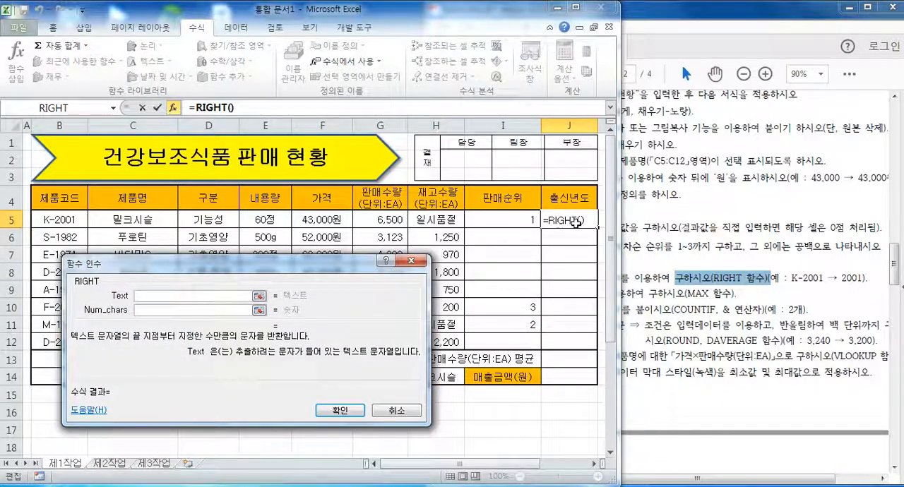
Set RIGHT's Text argument to B5 and Num_chars to 4, and enter the formula in cell J5.
click(72, 220)
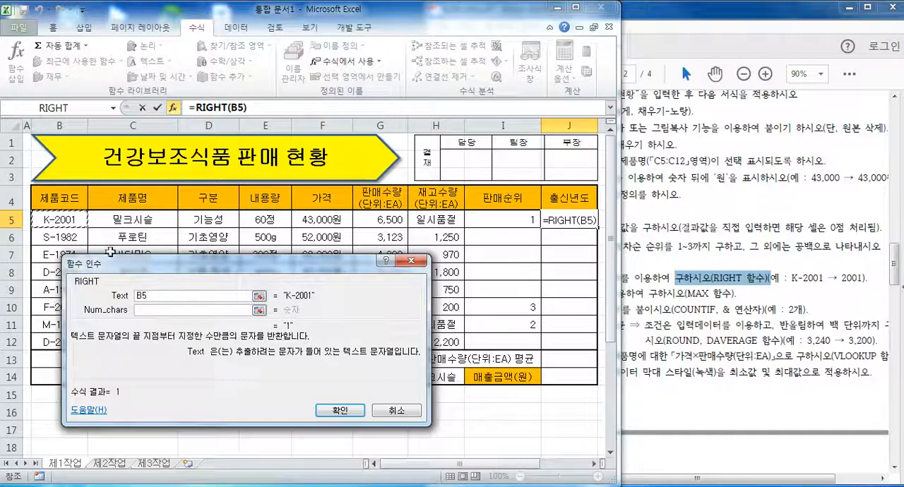
click(156, 310)
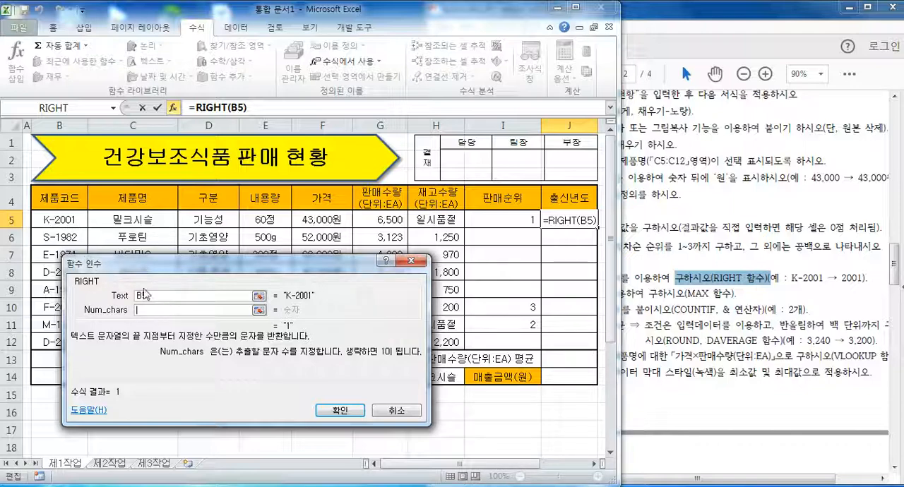
text(4)
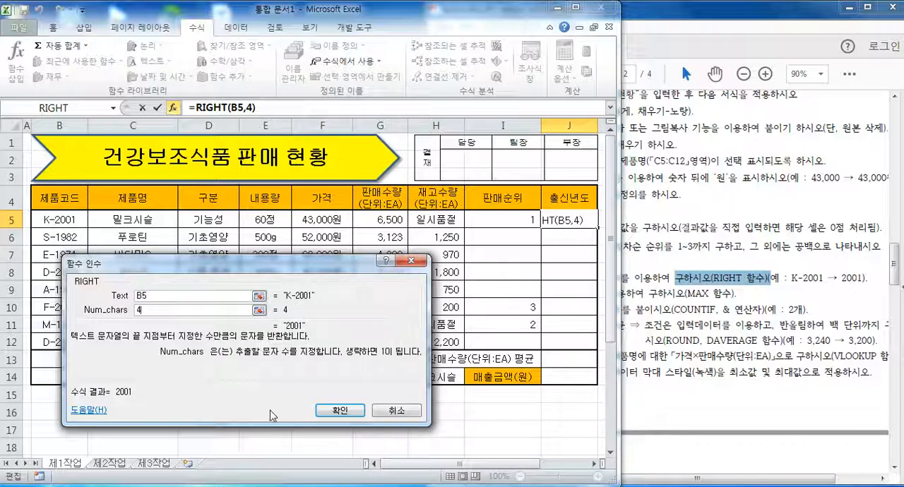
click(330, 411)
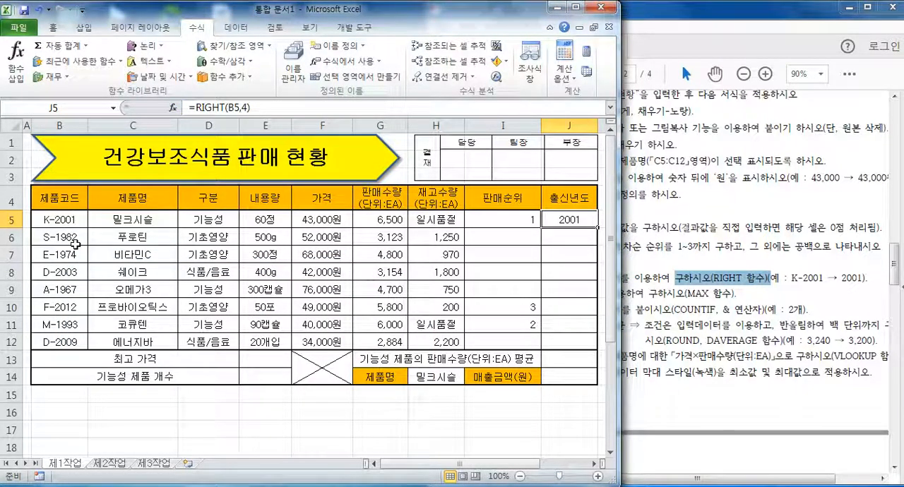
Fill the RIGHT formula from J5 down to J12 without copying the formatting.
drag(599, 229, 595, 353)
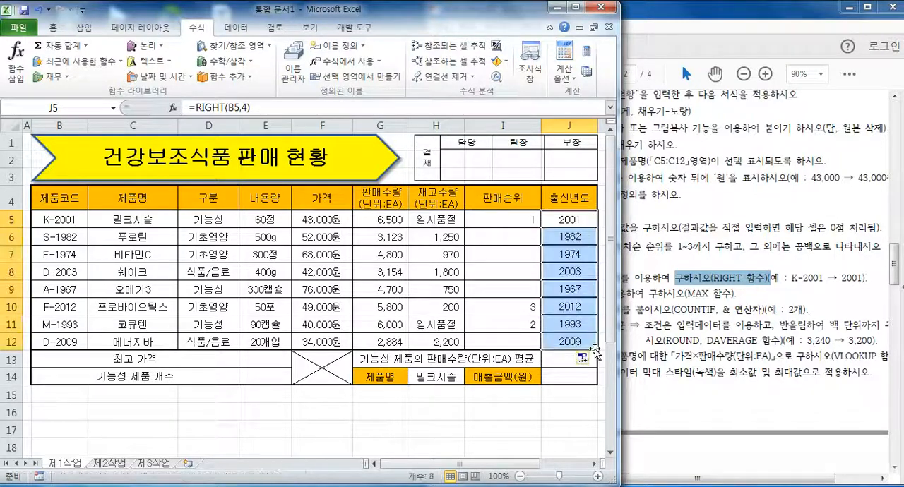
click(581, 358)
click(607, 406)
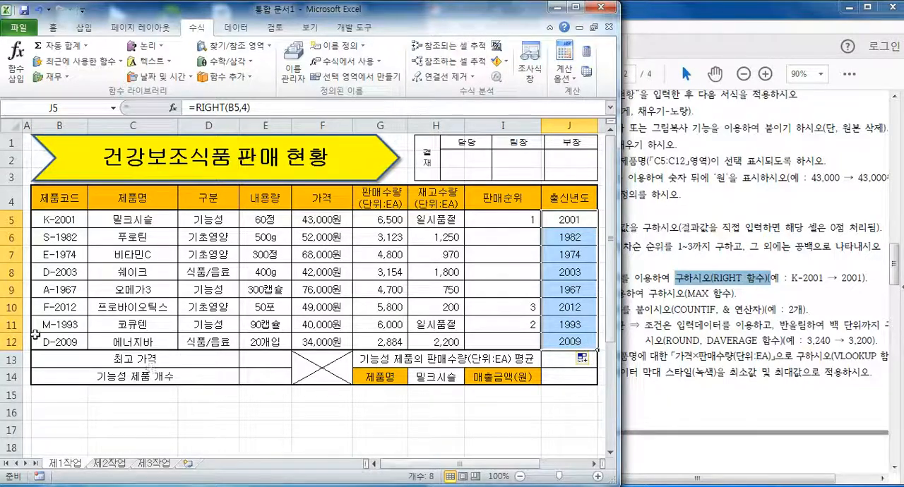
Switch to the exam PDF and read condition (3) for 최고 가격, including the defined name and the function it requires.
click(743, 233)
drag(463, 292, 498, 294)
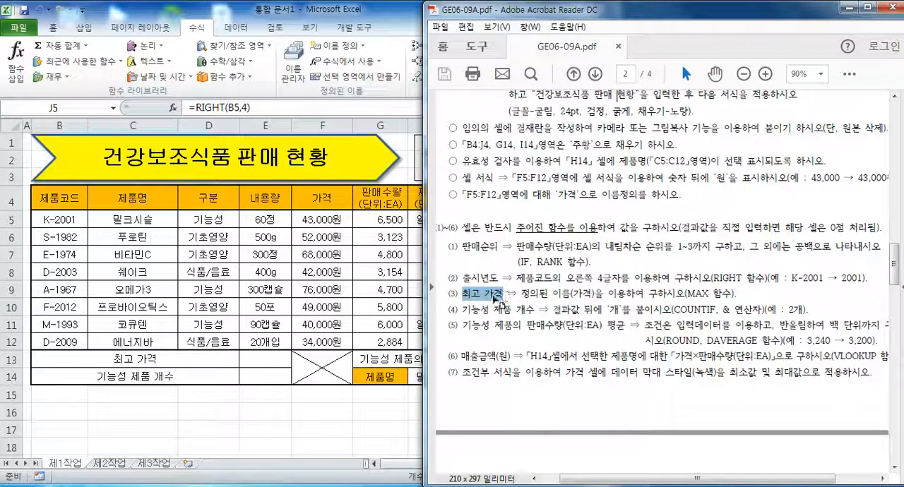
drag(523, 294, 593, 294)
click(593, 294)
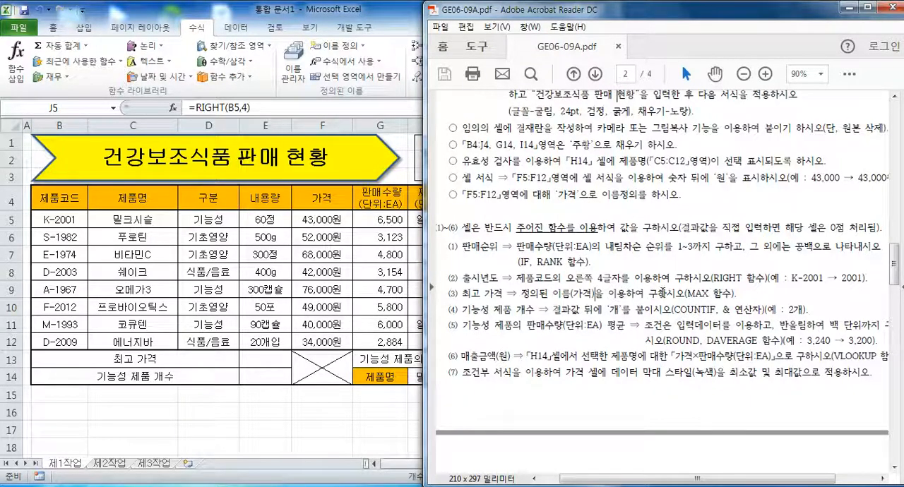
double_click(685, 293)
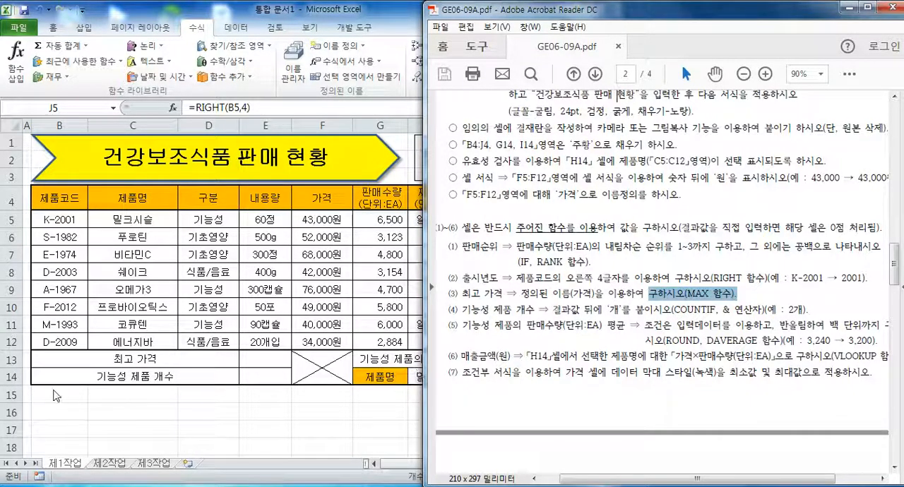
Return to the Excel sheet and enter a MAX function in cell E13 with the named range 가격 (F5:F12) as Number1.
click(272, 360)
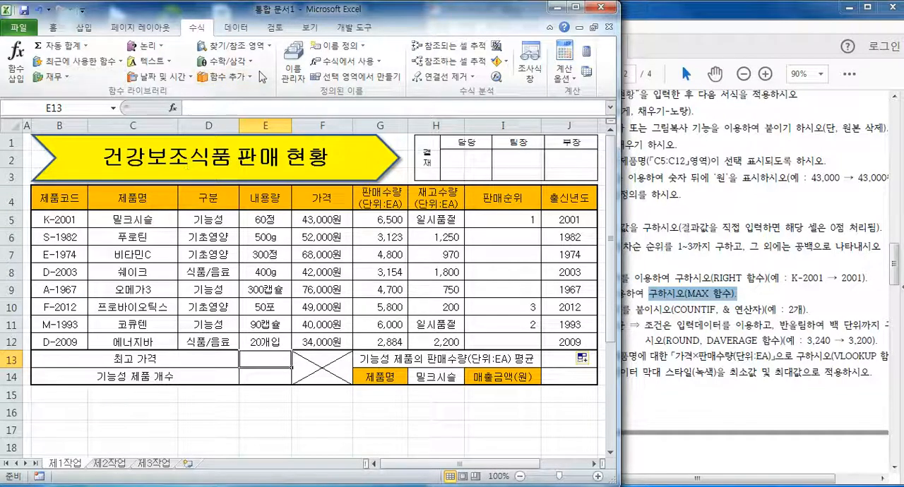
click(224, 77)
mouse_move(259, 99)
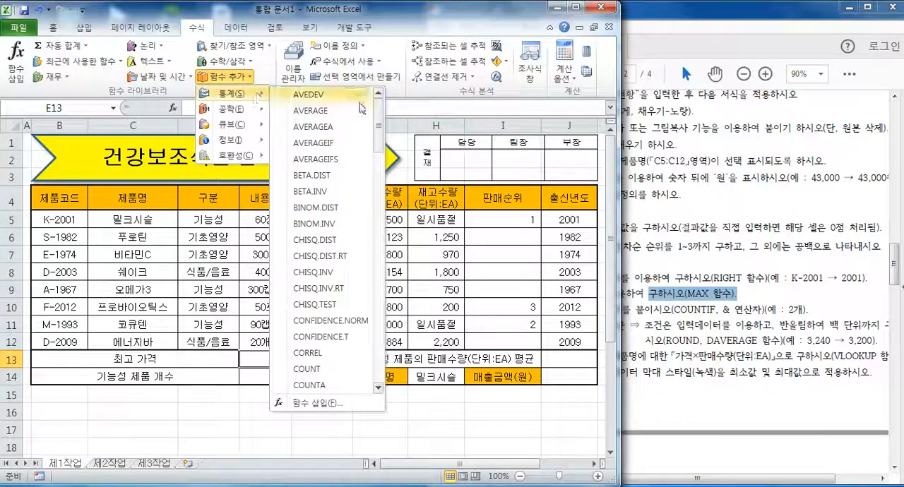
drag(379, 124, 378, 238)
click(315, 276)
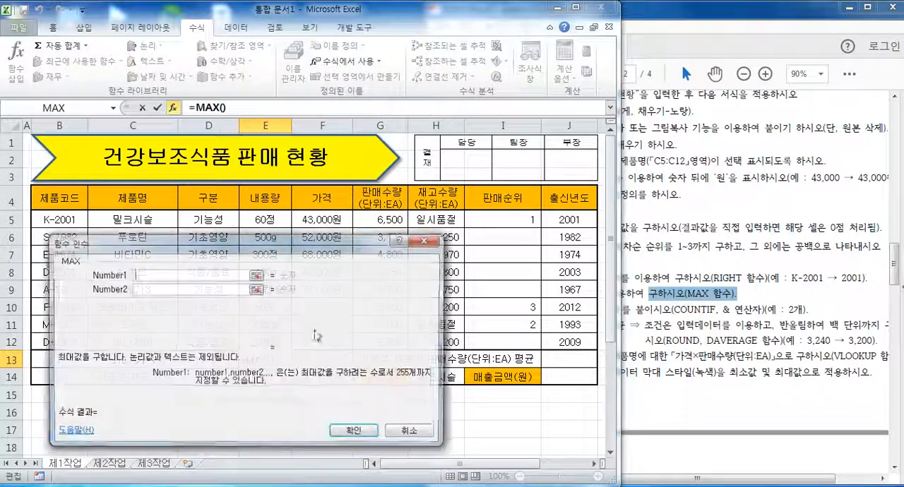
drag(192, 234, 505, 123)
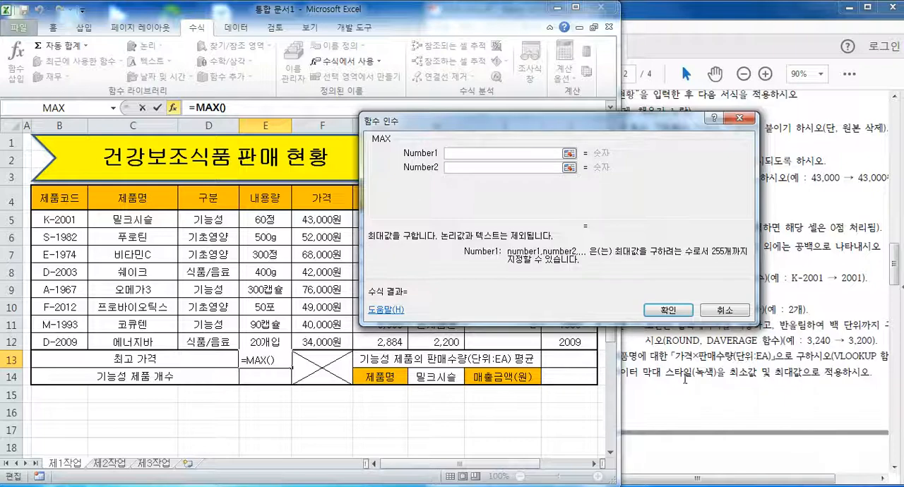
drag(332, 223, 329, 342)
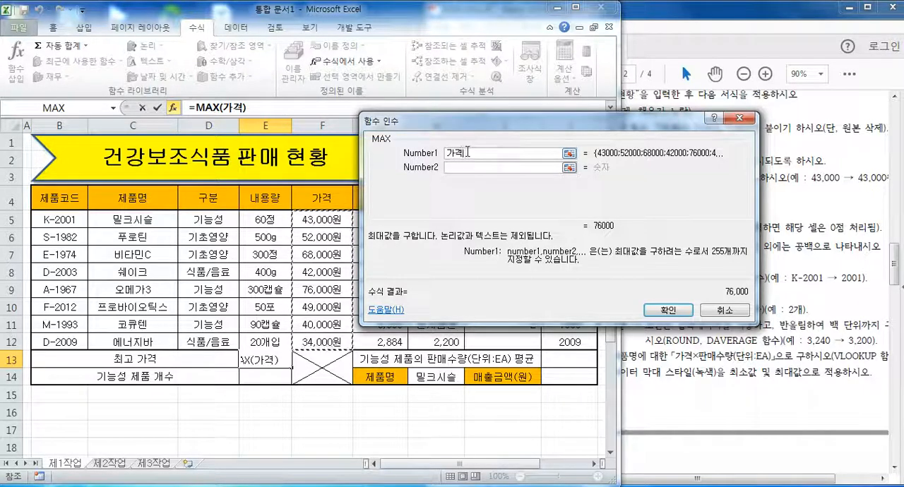
click(667, 310)
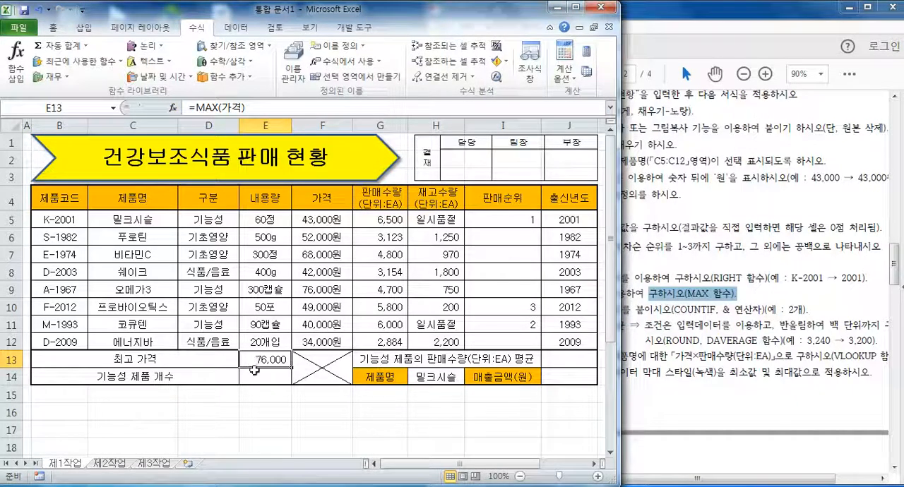
Switch to the exam PDF and examine condition (4) for 기능성 제품 개수, including its suffix, required function, operator and example.
click(706, 320)
drag(472, 309, 536, 311)
click(558, 311)
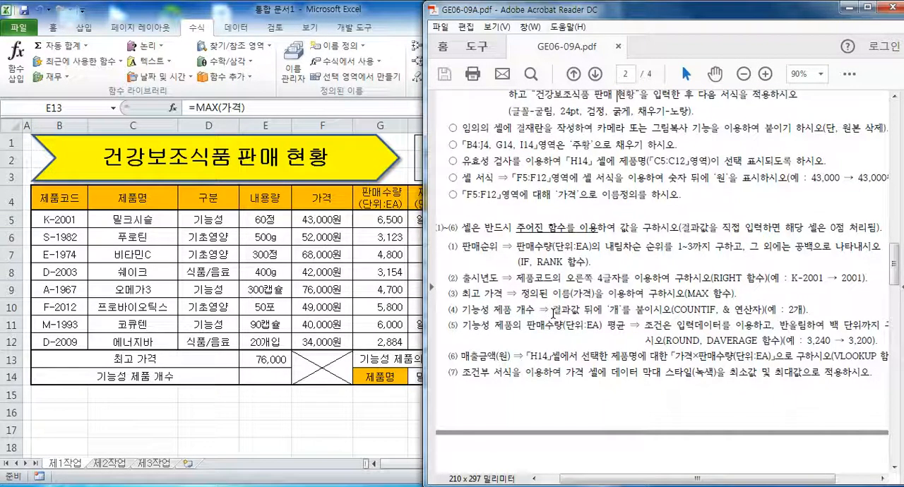
drag(606, 308, 624, 309)
click(664, 311)
drag(676, 309, 801, 310)
click(753, 311)
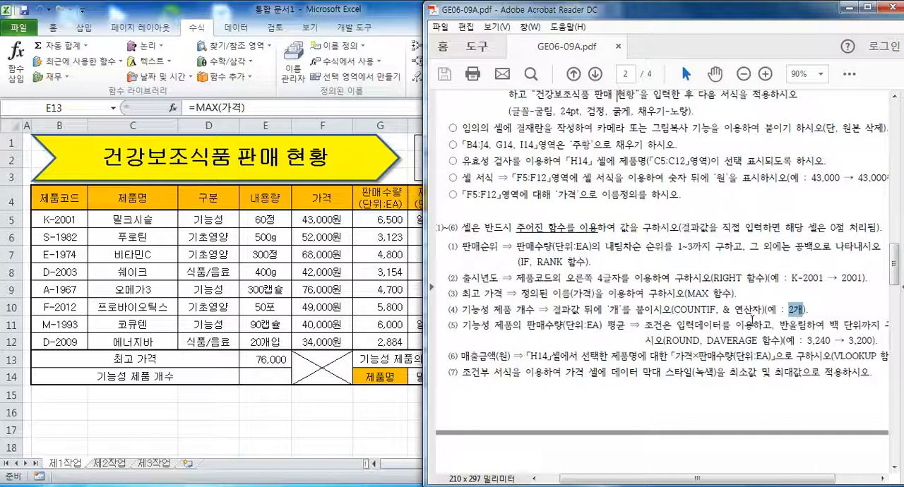
drag(609, 311, 618, 310)
drag(719, 311, 762, 310)
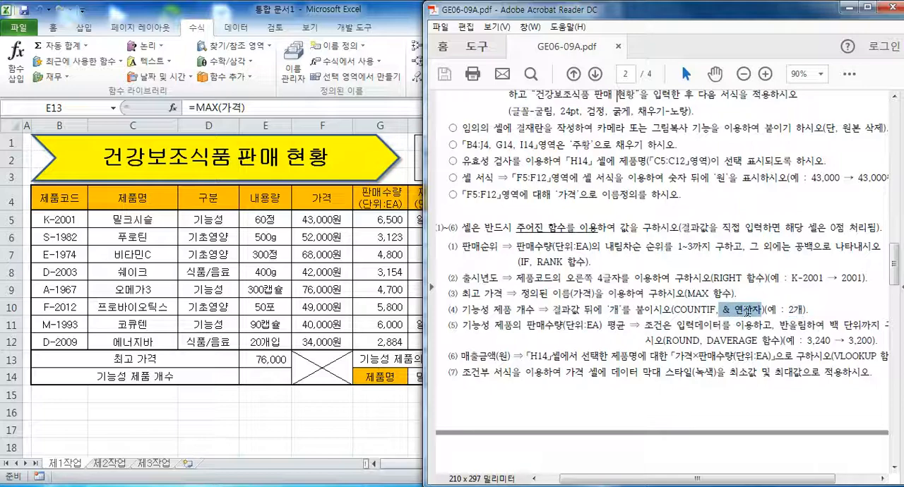
click(754, 312)
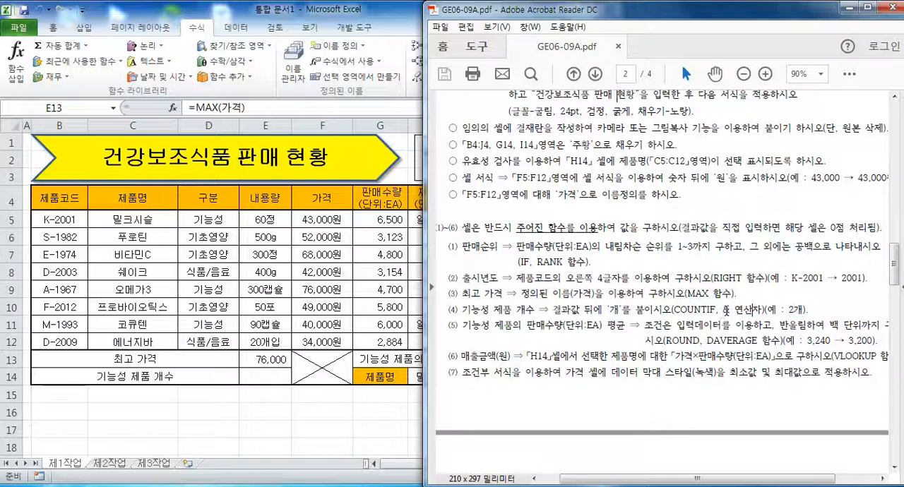
drag(794, 310, 804, 311)
drag(673, 310, 715, 311)
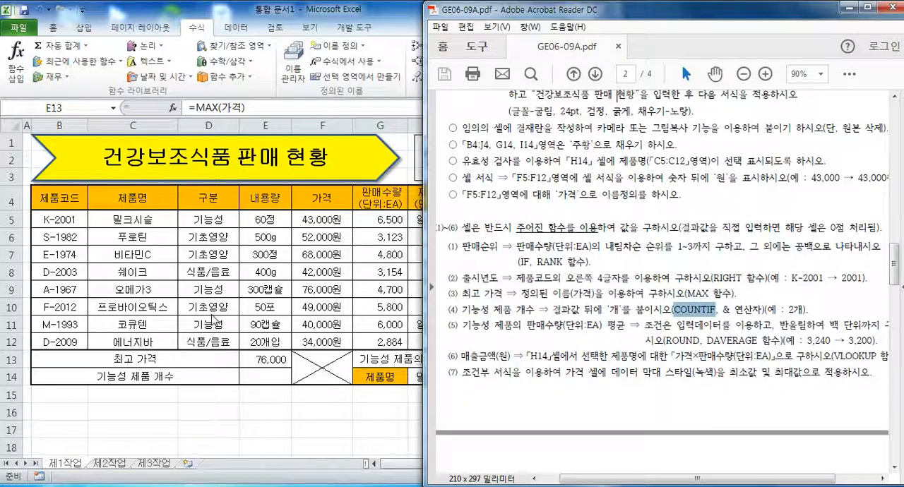
Return to the Excel sheet and insert the statistical function COUNTIF in cell E14, keeping the 구분 column in view.
click(256, 376)
click(256, 376)
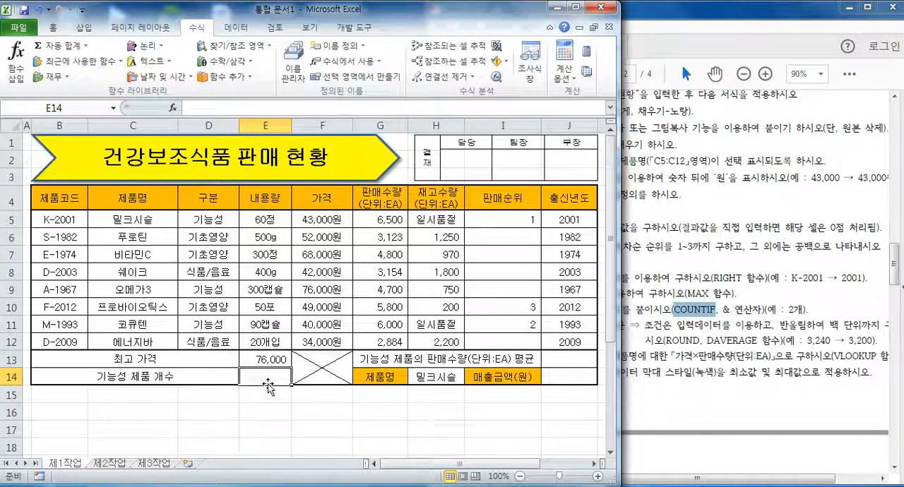
click(246, 76)
mouse_move(258, 93)
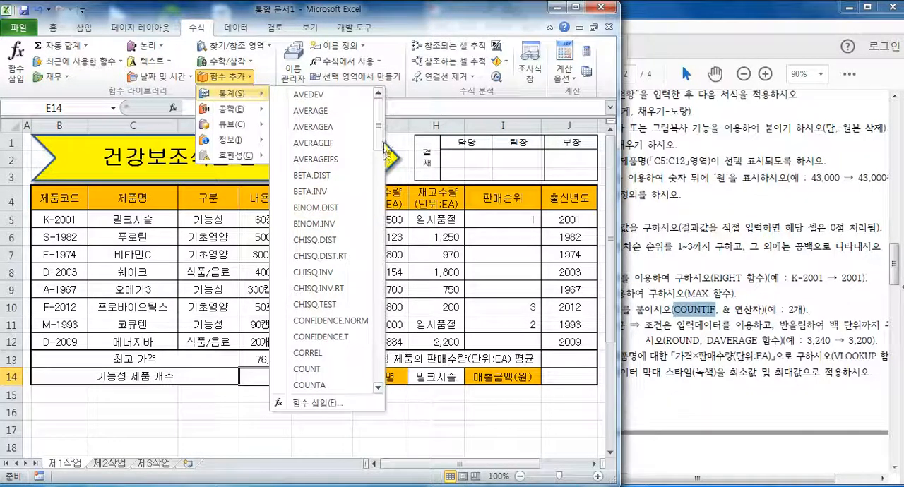
drag(379, 142, 379, 164)
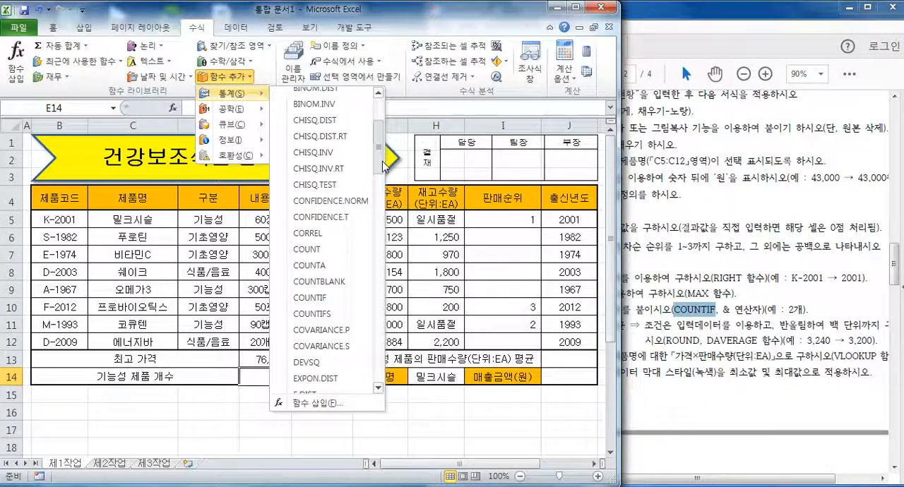
click(315, 300)
drag(459, 143, 428, 156)
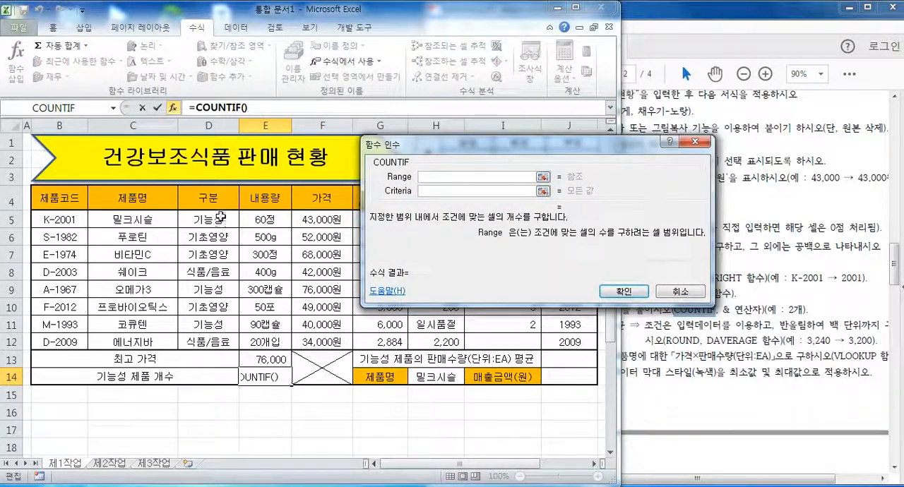
Set COUNTIF's Range to D5:D12 and Criteria to D5, and enter the formula in cell E14.
drag(216, 213, 213, 343)
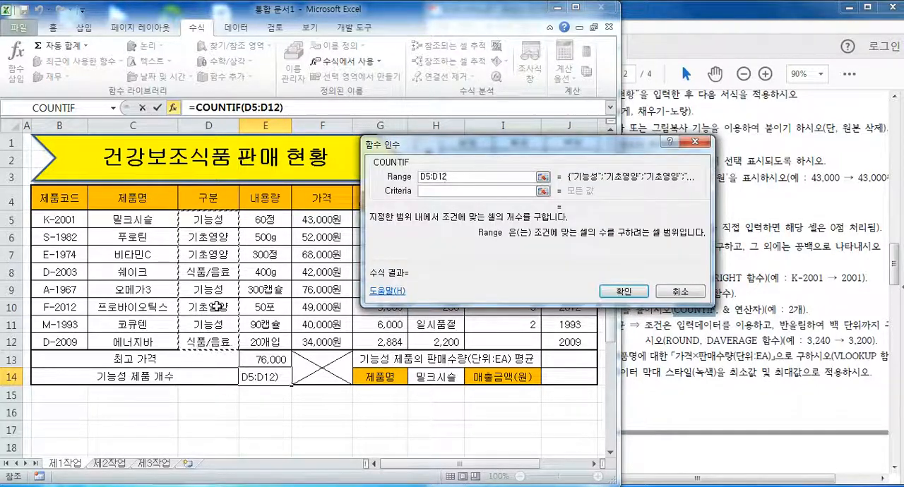
click(430, 190)
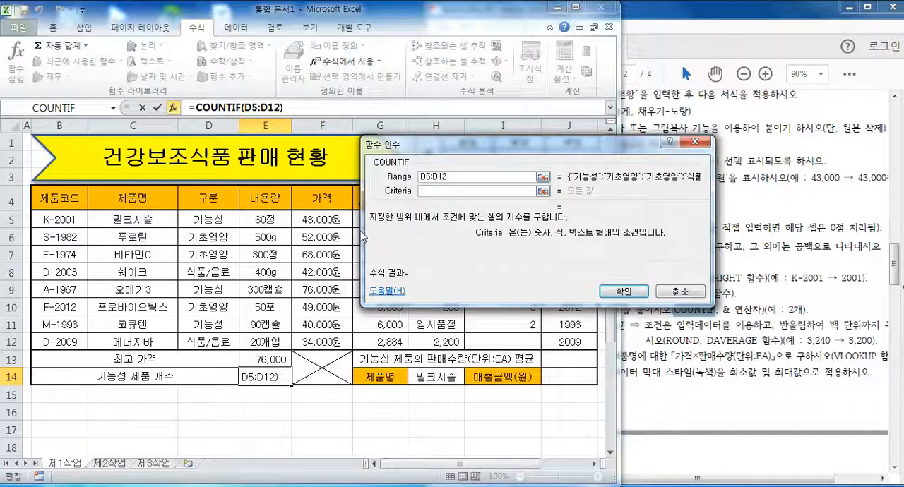
click(218, 219)
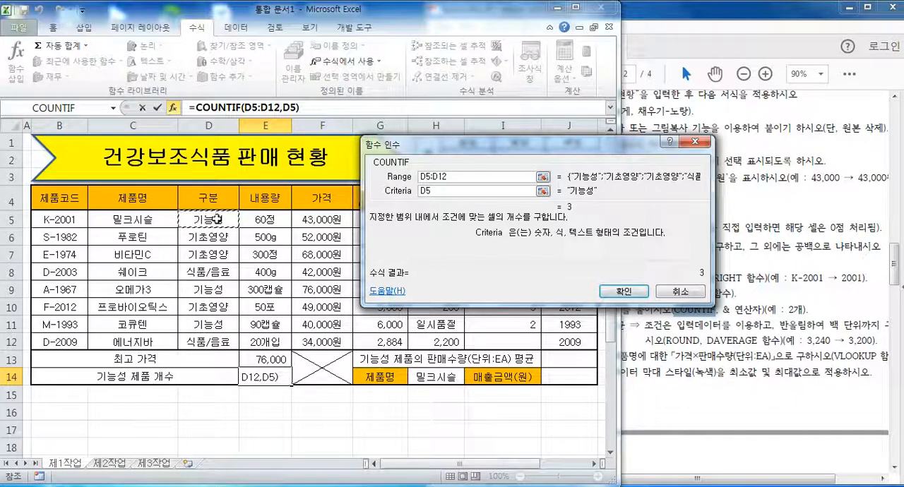
click(632, 295)
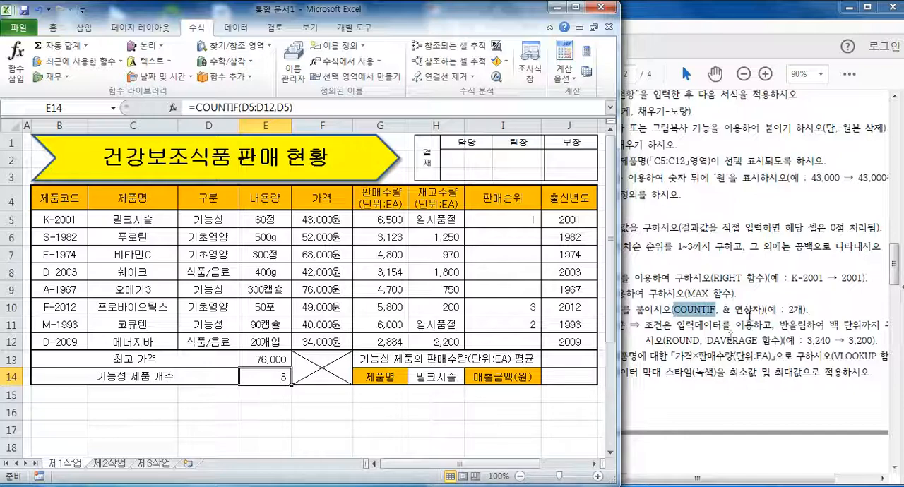
Recheck the & operator condition in the exam PDF, and append &"개" to the COUNTIF formula in cell E14 of the Excel sheet.
click(750, 318)
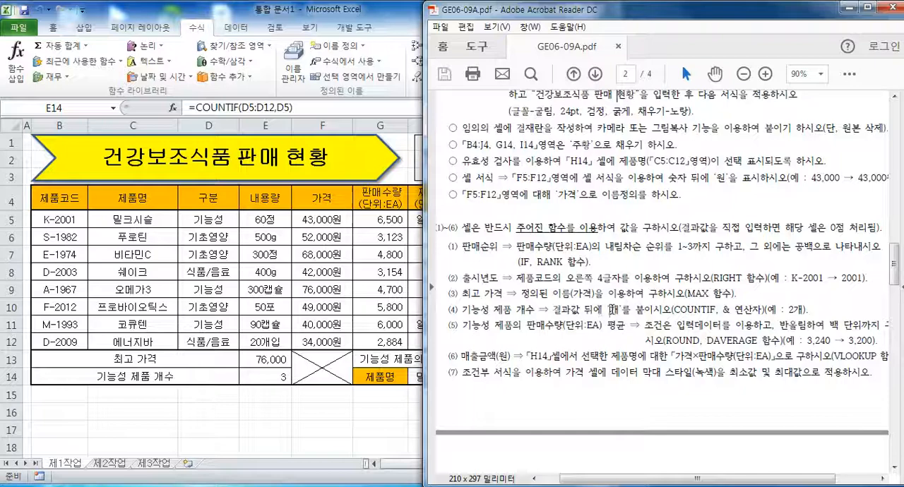
drag(734, 310, 752, 310)
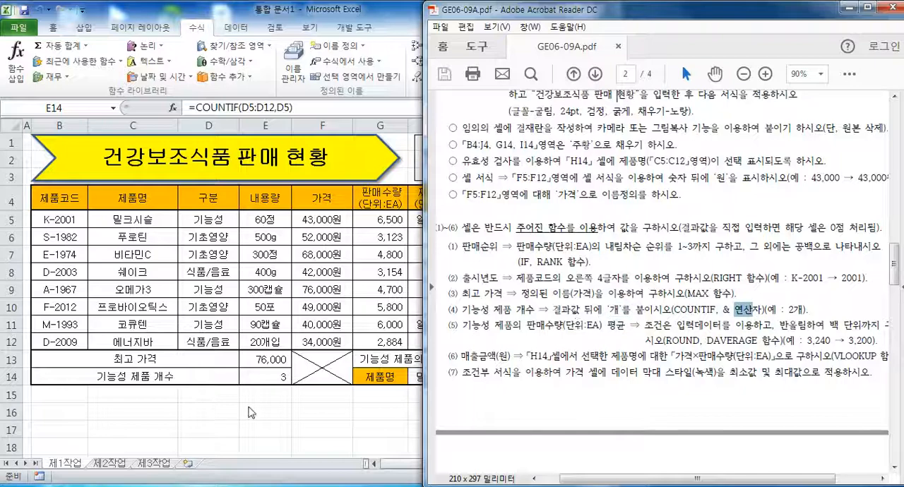
key(alt+Tab)
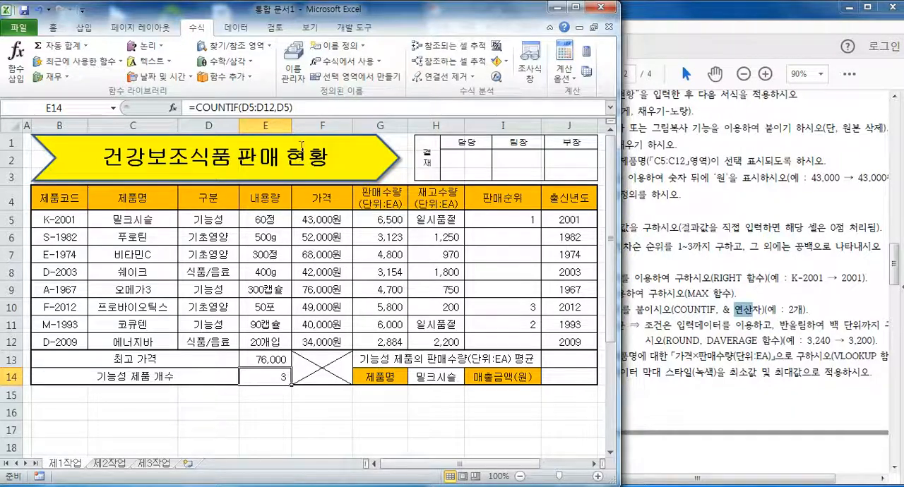
click(300, 107)
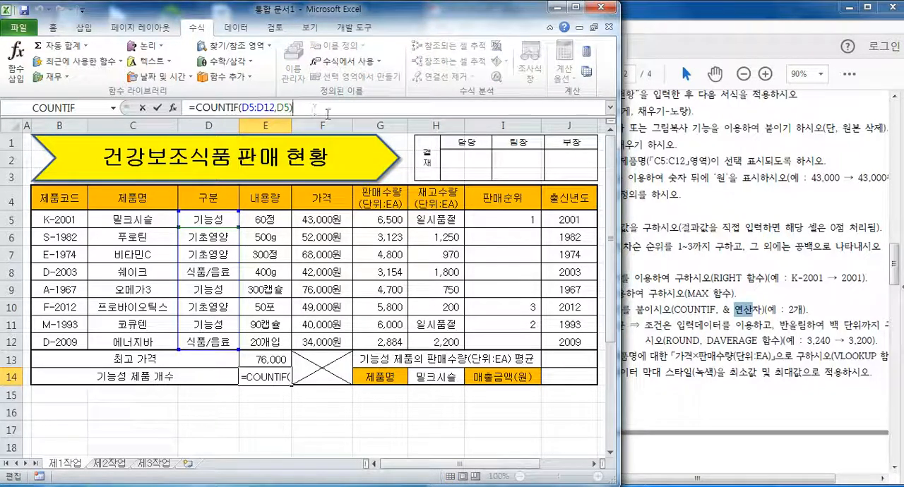
text(&)
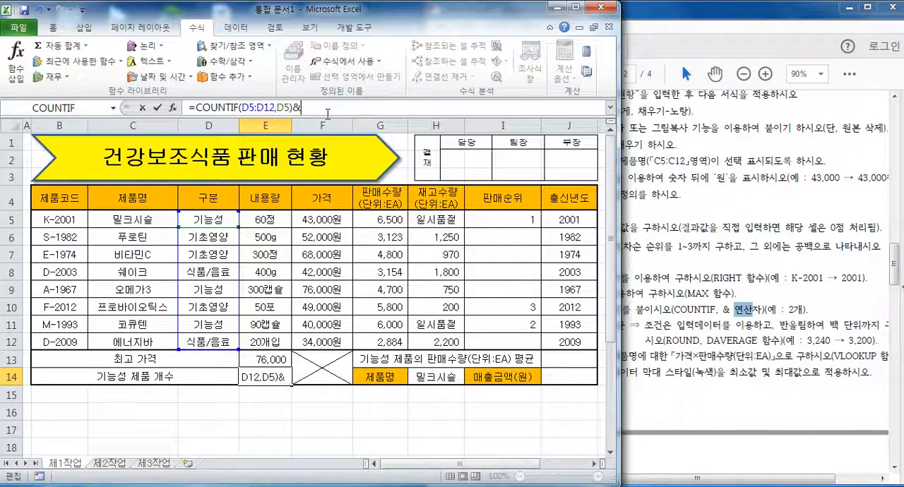
text(")
text(ㄱ)
text(")
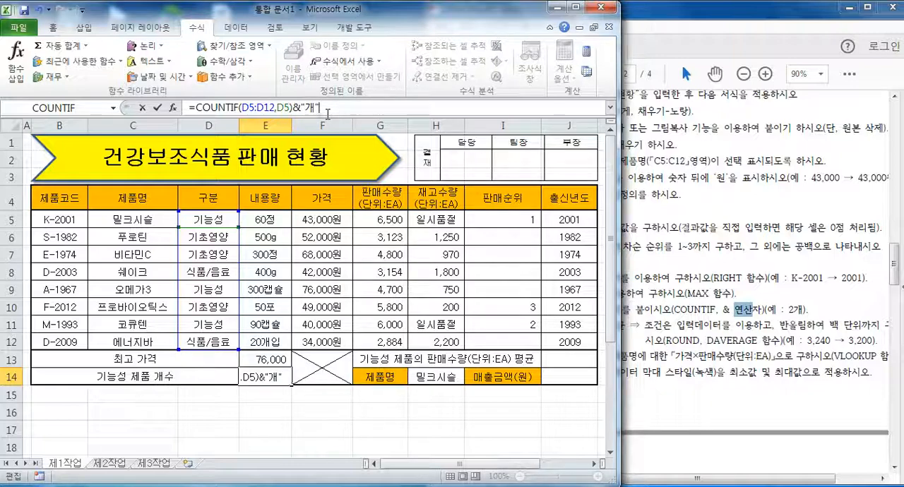
key(Return)
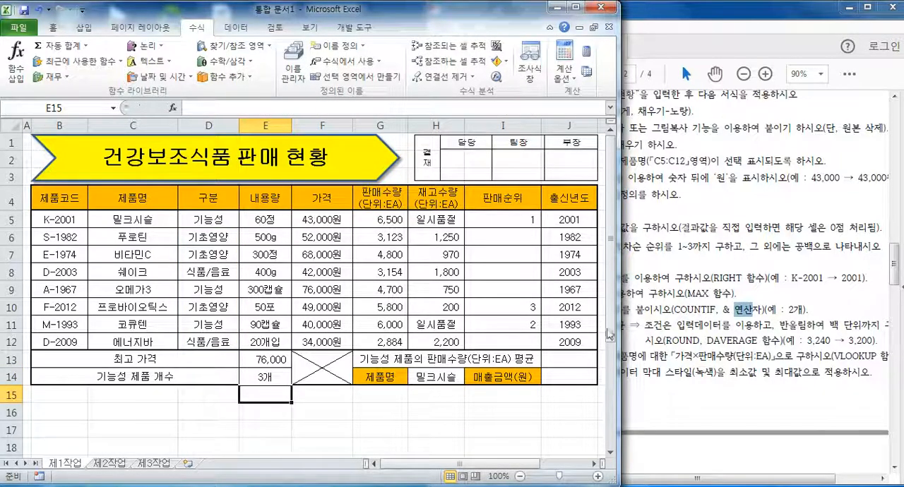
Switch to the exam PDF and read condition (5) for the 기능성 제품 sales quantity average, including its rounding rule and required functions.
click(796, 277)
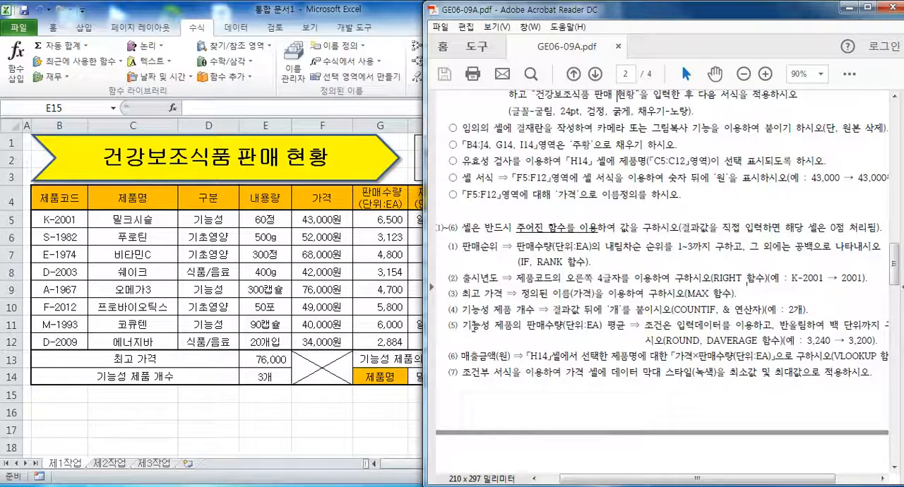
drag(463, 326, 621, 329)
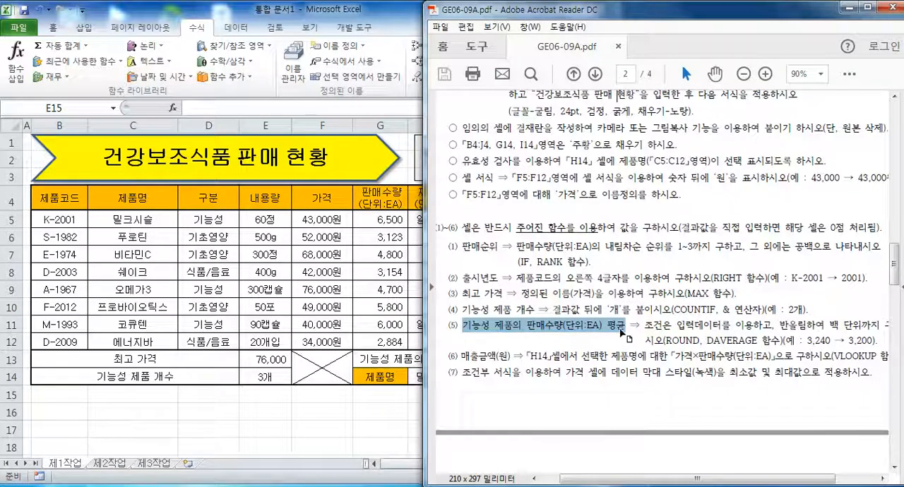
drag(633, 480, 651, 481)
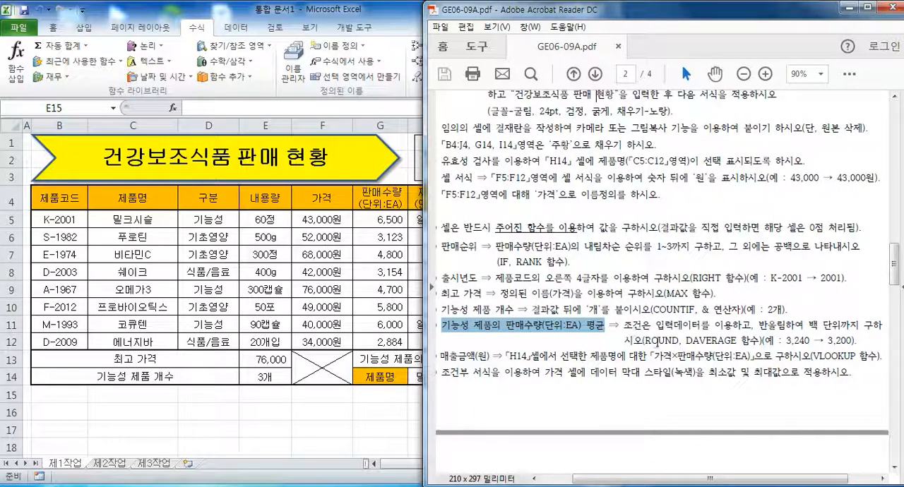
drag(685, 340, 755, 340)
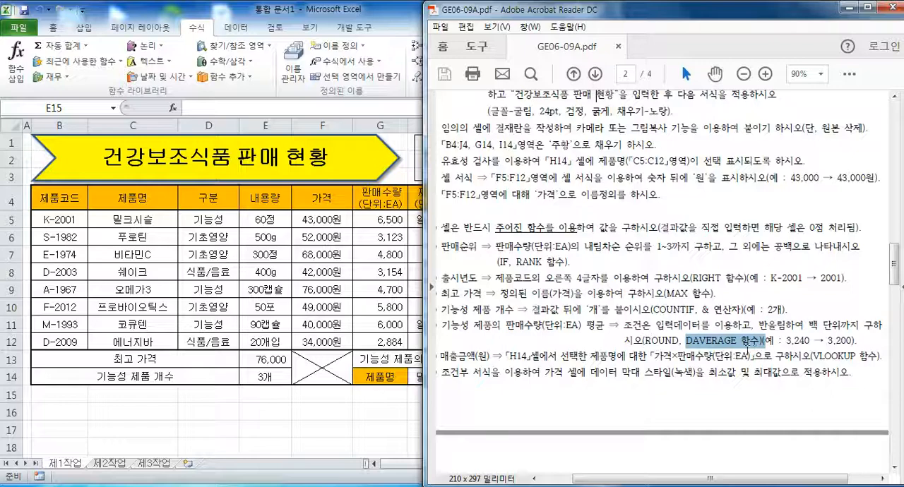
drag(642, 344, 678, 344)
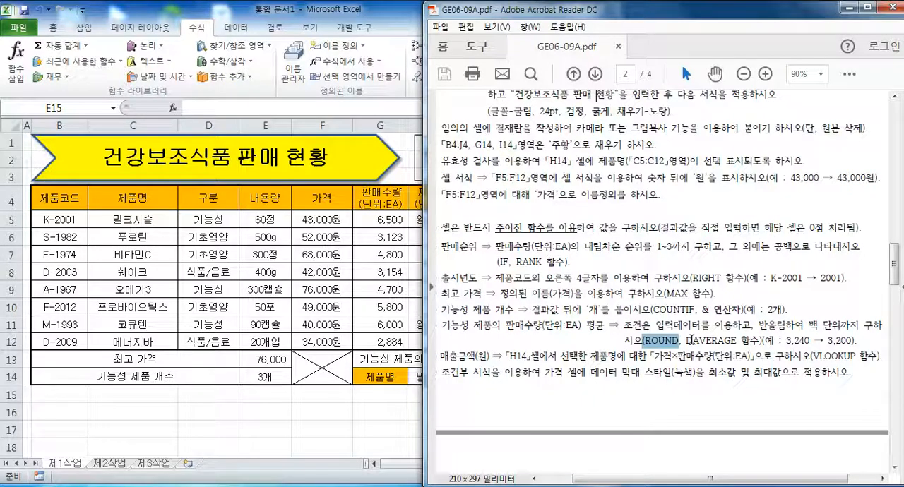
drag(687, 341, 760, 341)
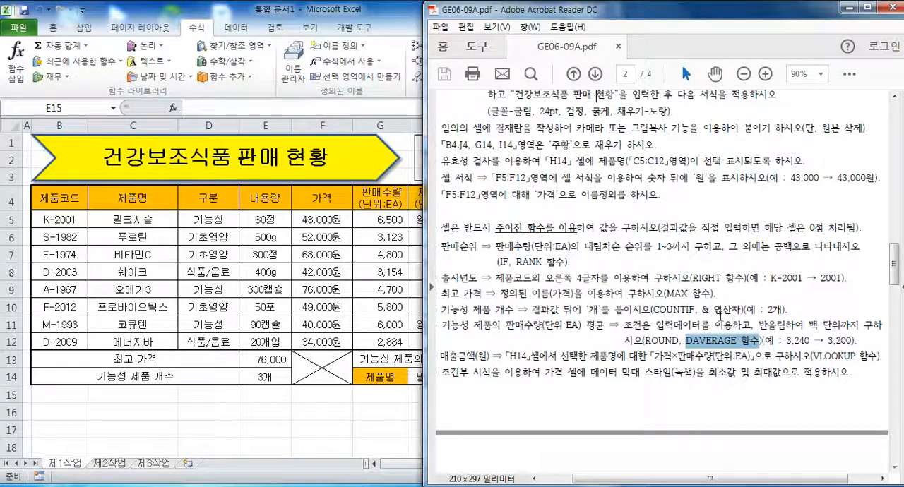
Return to the Excel sheet and insert the database function DAVERAGE in cell J13.
click(346, 396)
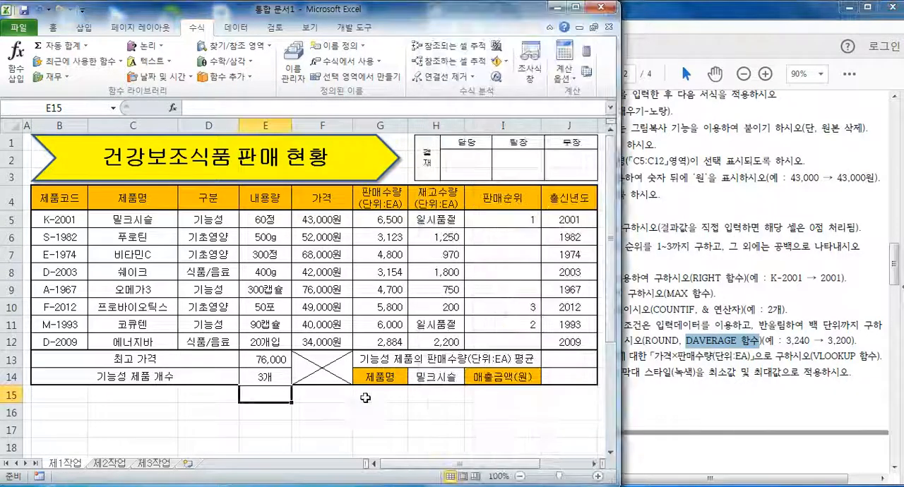
click(563, 359)
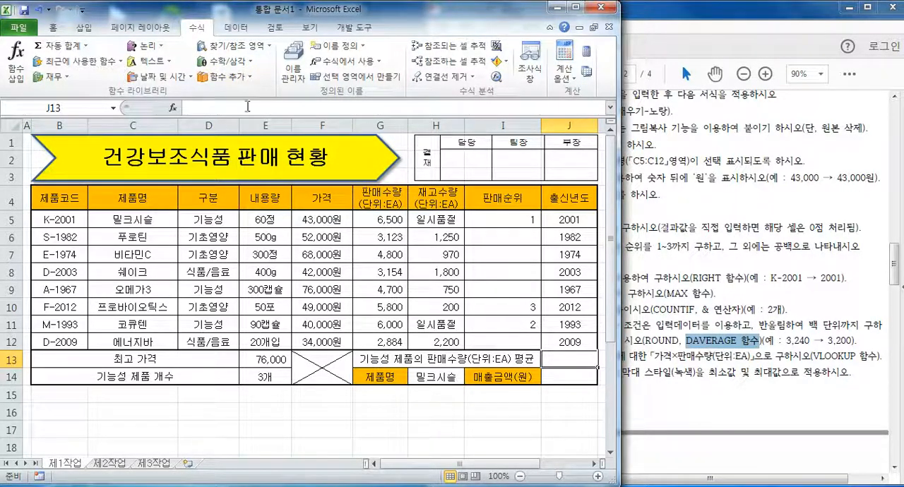
click(172, 108)
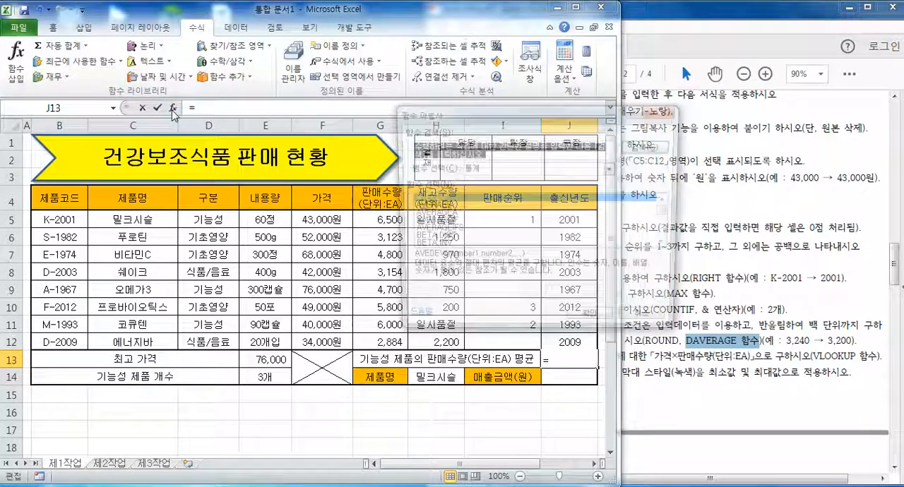
click(504, 168)
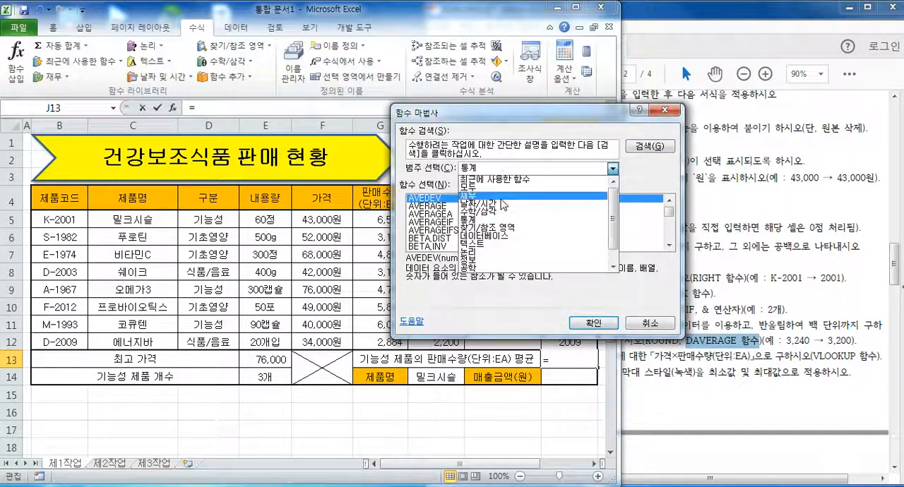
click(508, 235)
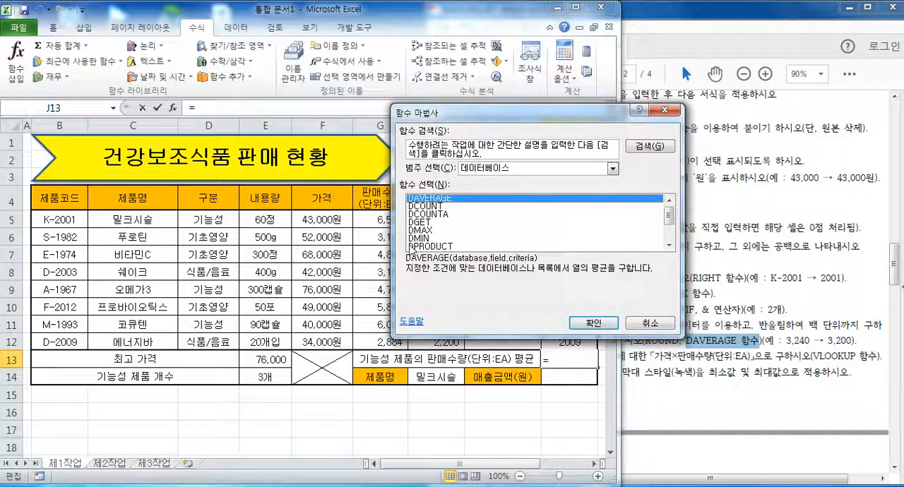
click(585, 322)
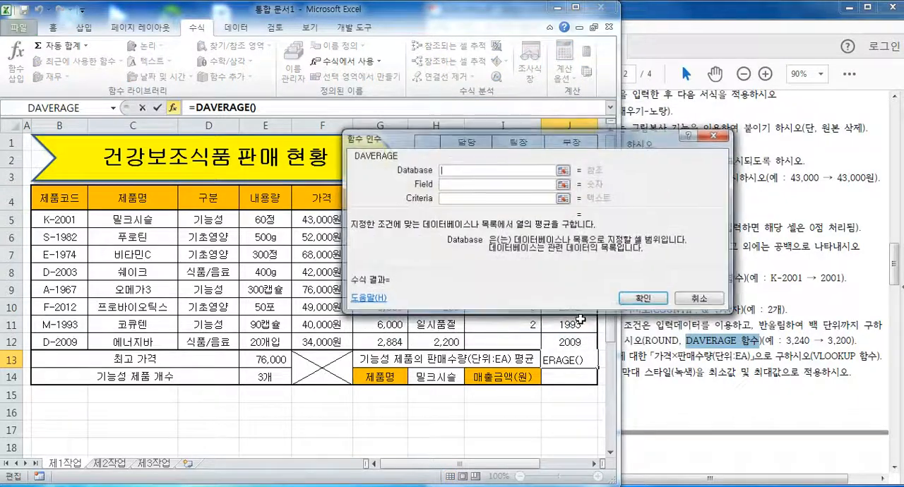
Set DAVERAGE's Database to B4:H12, Field to 6 and Criteria to D4:D5, and enter the formula in cell J13.
drag(490, 80, 422, 23)
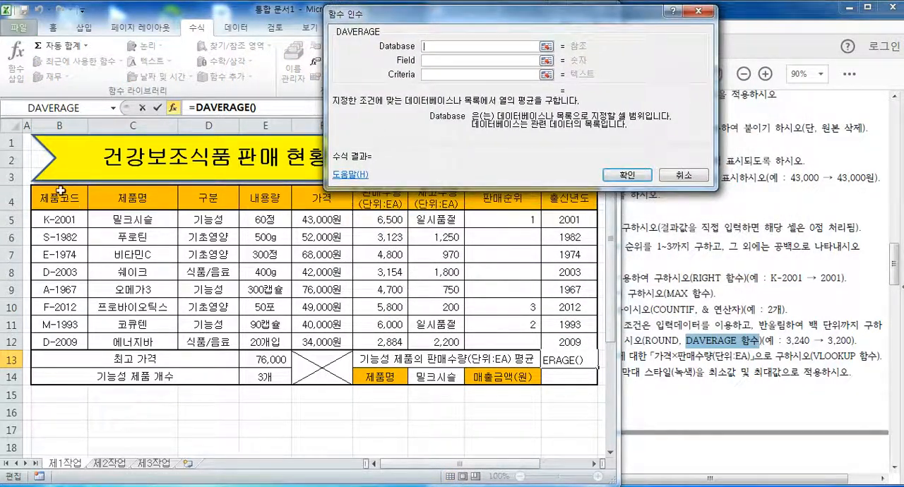
drag(62, 205, 432, 339)
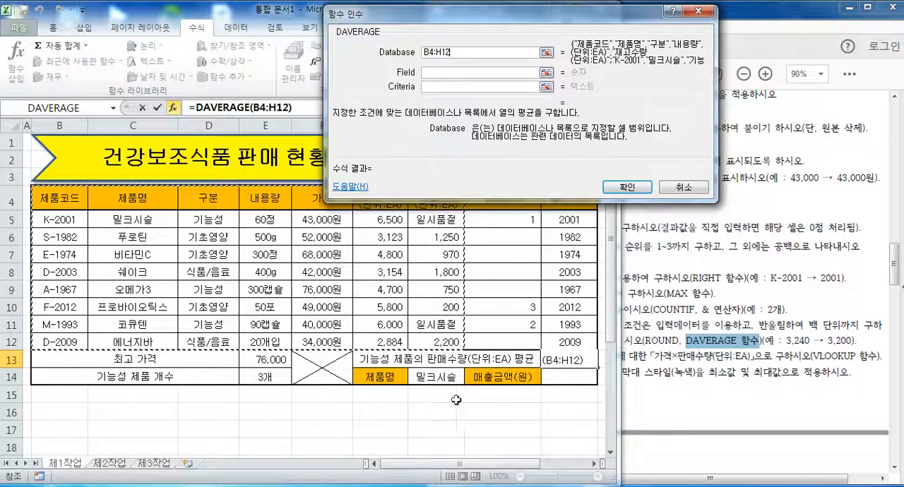
drag(394, 18, 400, 11)
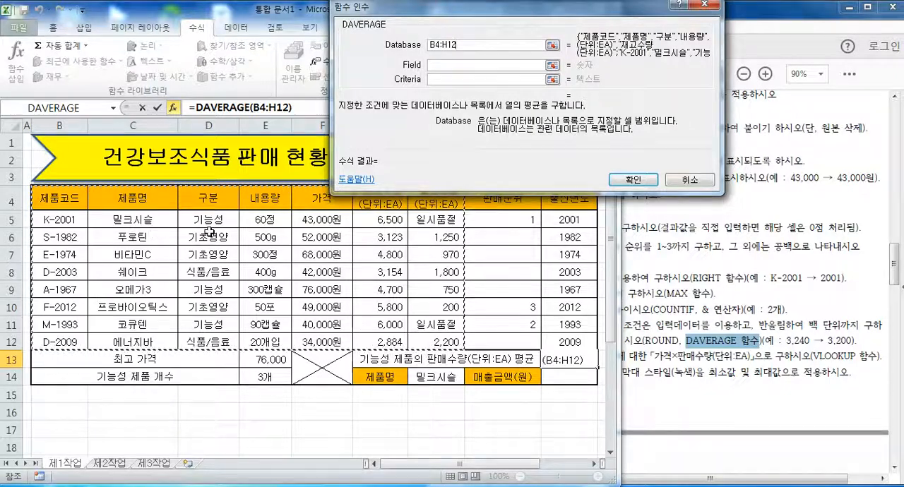
click(437, 64)
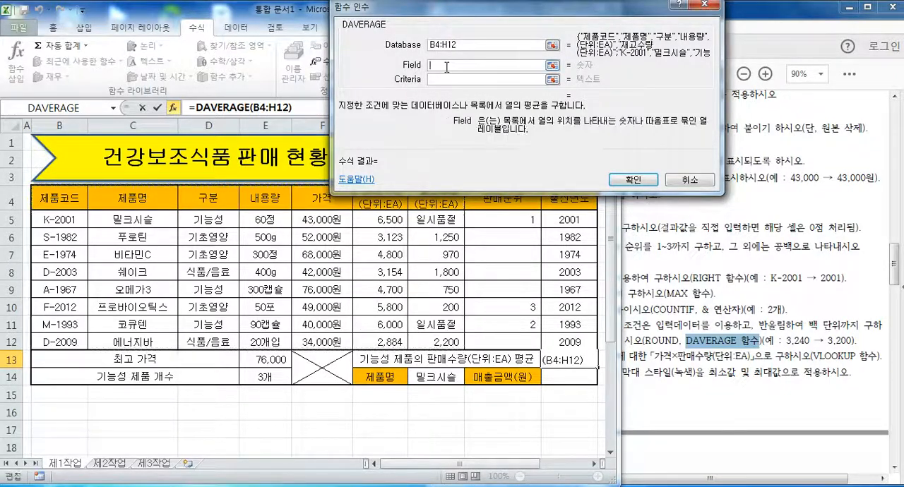
text(6)
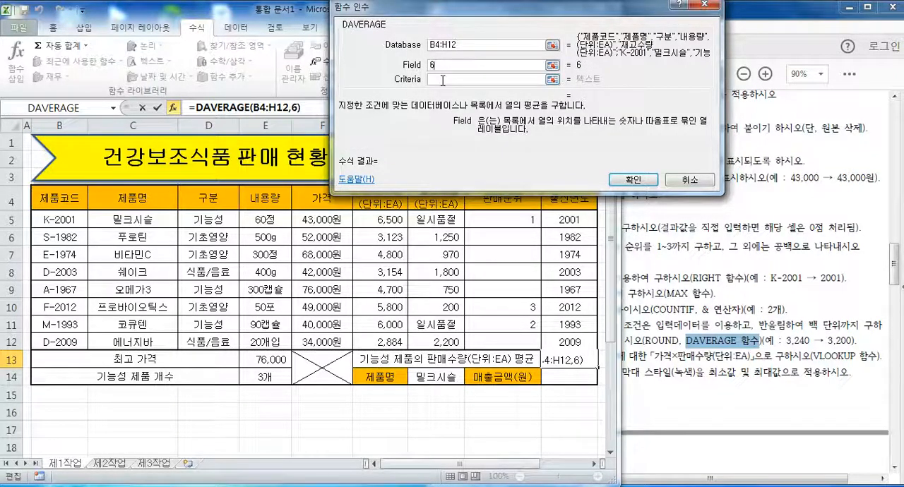
click(443, 79)
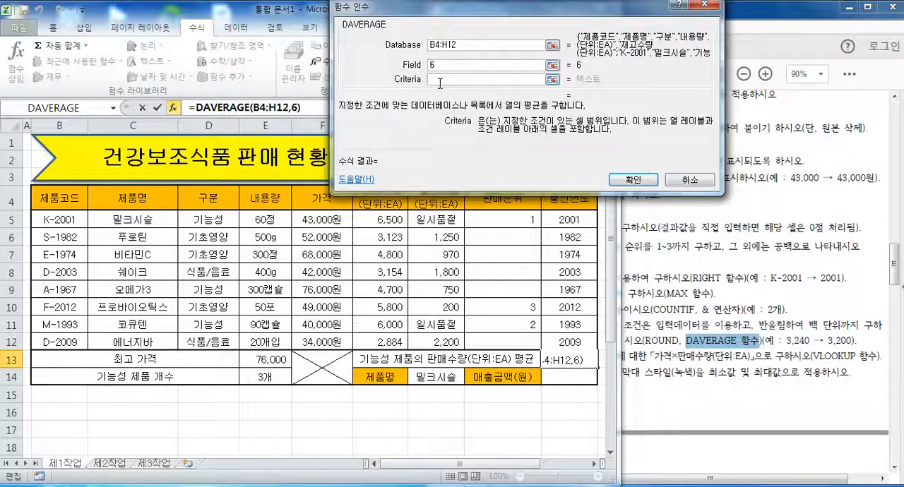
drag(208, 196, 209, 222)
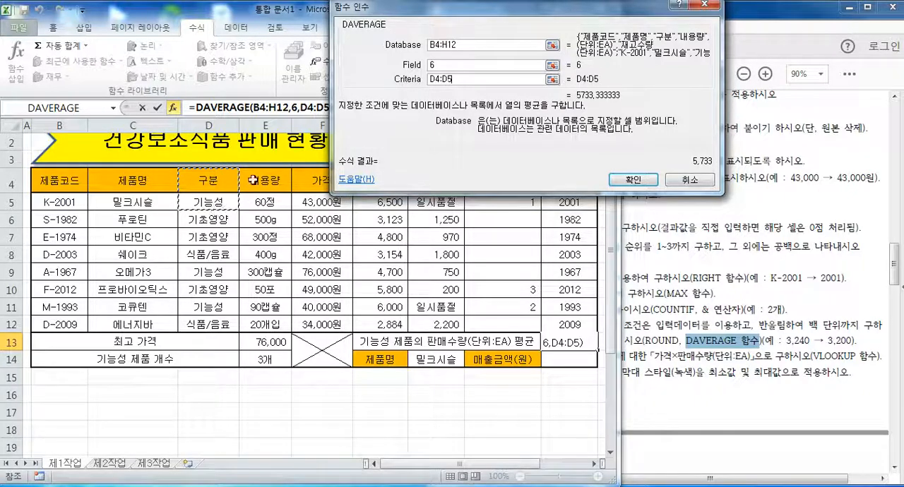
click(628, 183)
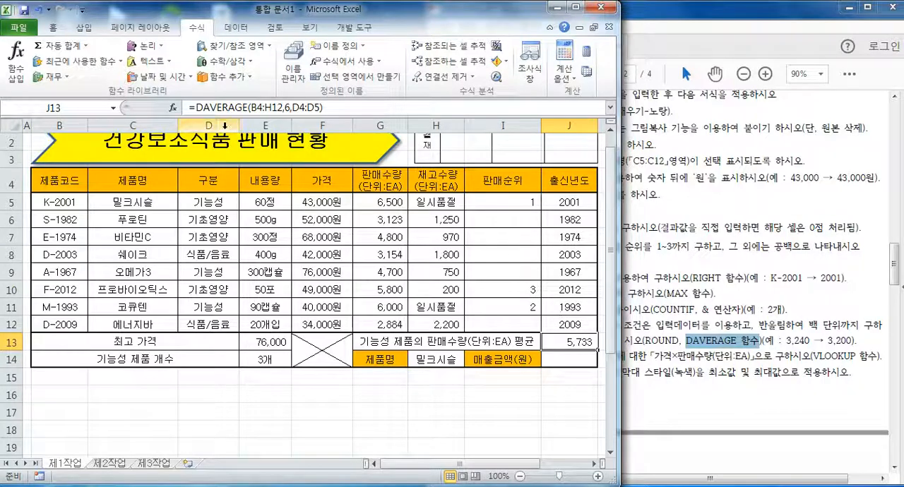
Cut the DAVERAGE expression after the equals sign in cell J13 and insert the math function ROUND in its place.
drag(196, 107, 341, 112)
right_click(341, 112)
click(353, 121)
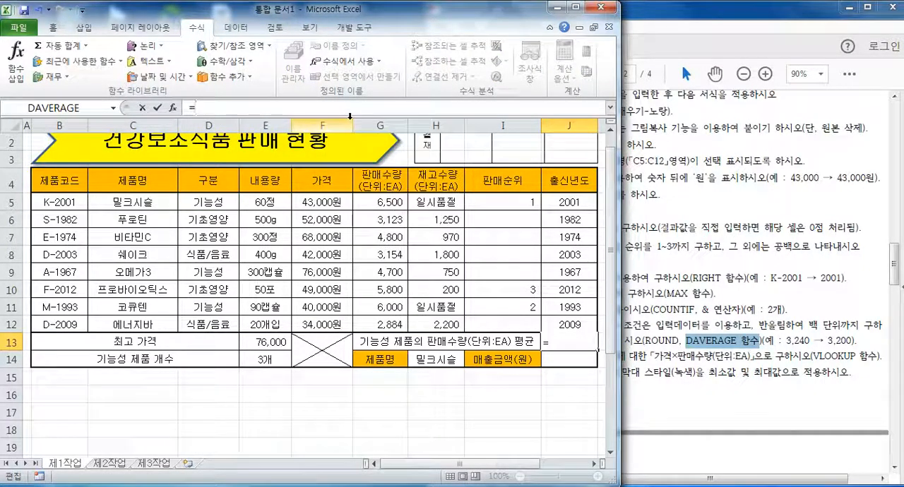
click(228, 61)
drag(291, 148, 295, 267)
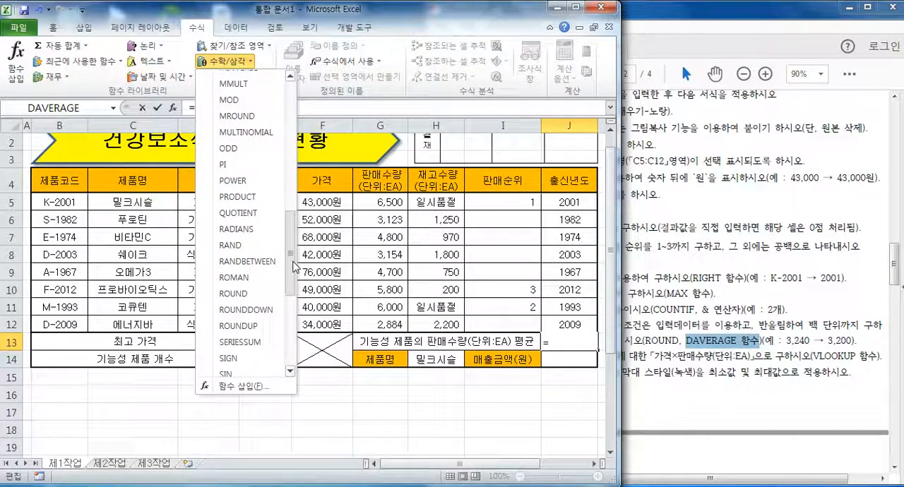
click(240, 294)
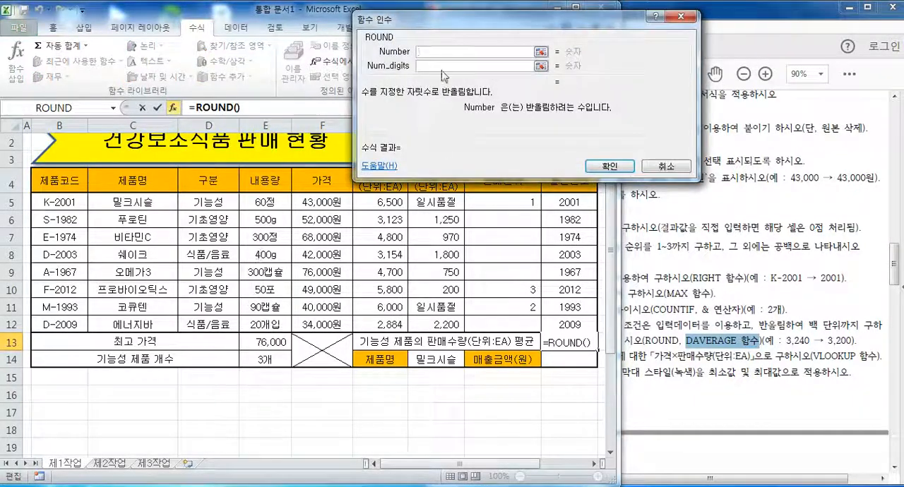
Paste the DAVERAGE expression as ROUND's Number, set Num_digits to -2, and enter the formula in cell J13.
drag(416, 26, 213, 142)
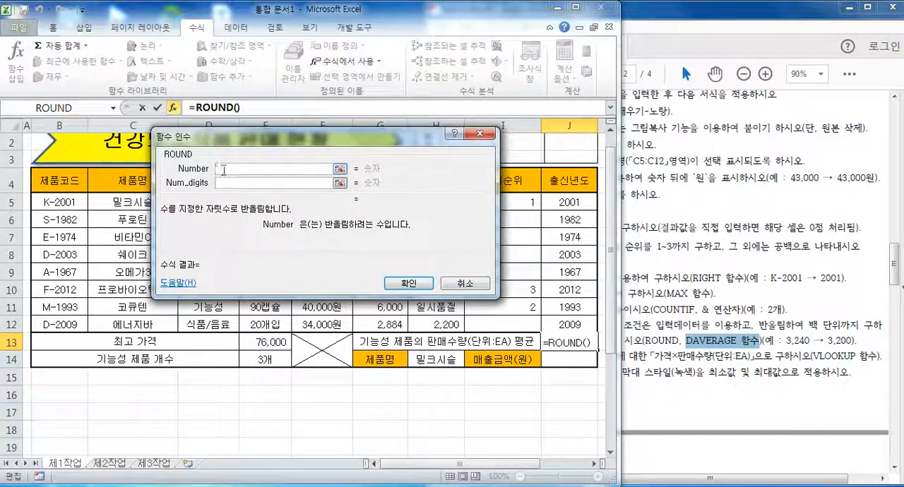
right_click(222, 168)
click(269, 207)
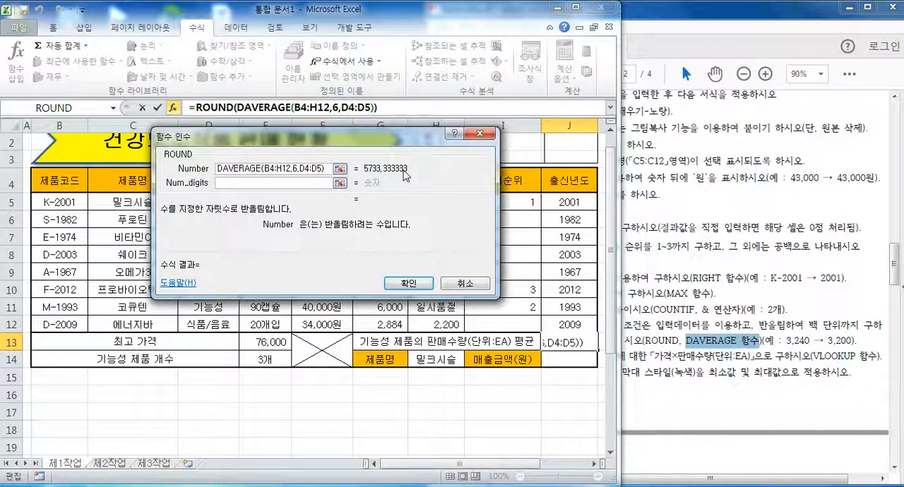
click(258, 185)
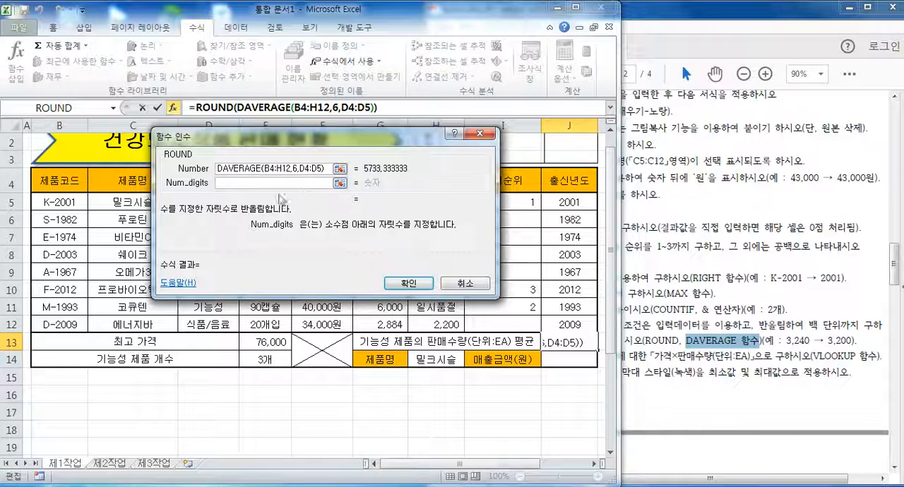
text(-2)
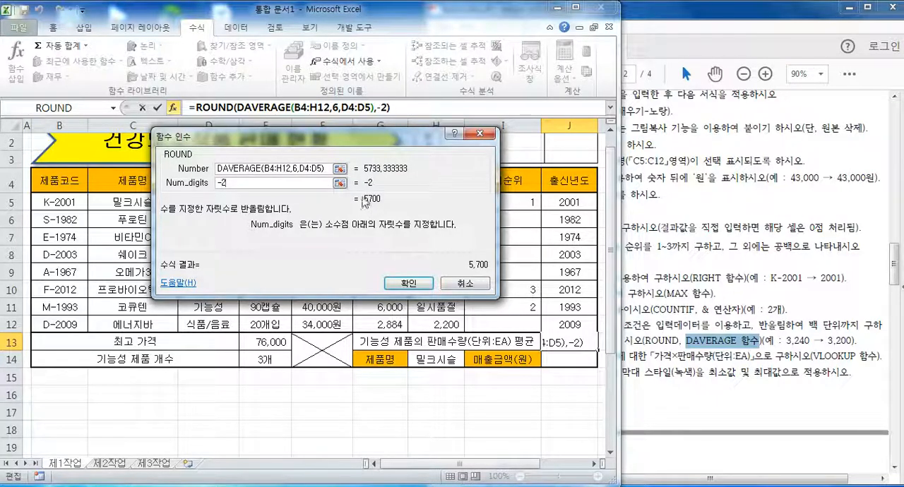
click(409, 283)
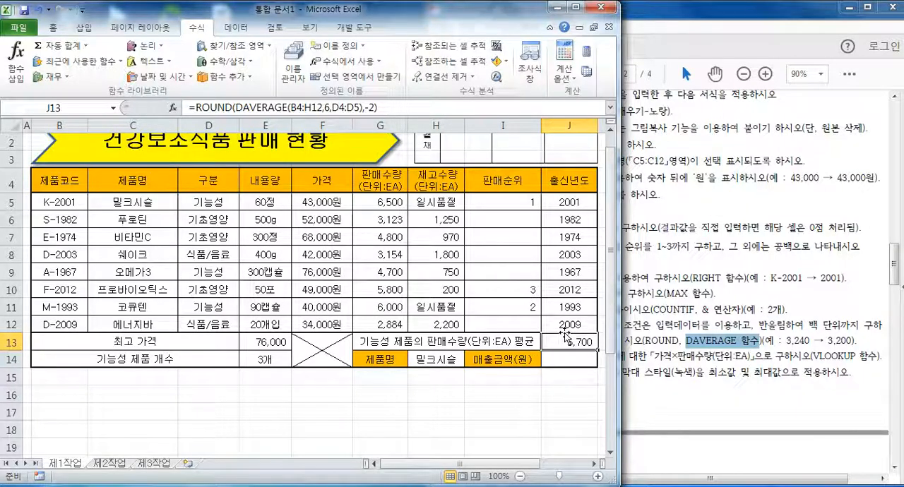
Switch to the exam PDF to find the 매출금액(원) condition, and check the product drop-down in cell H14 of the Excel sheet.
click(675, 369)
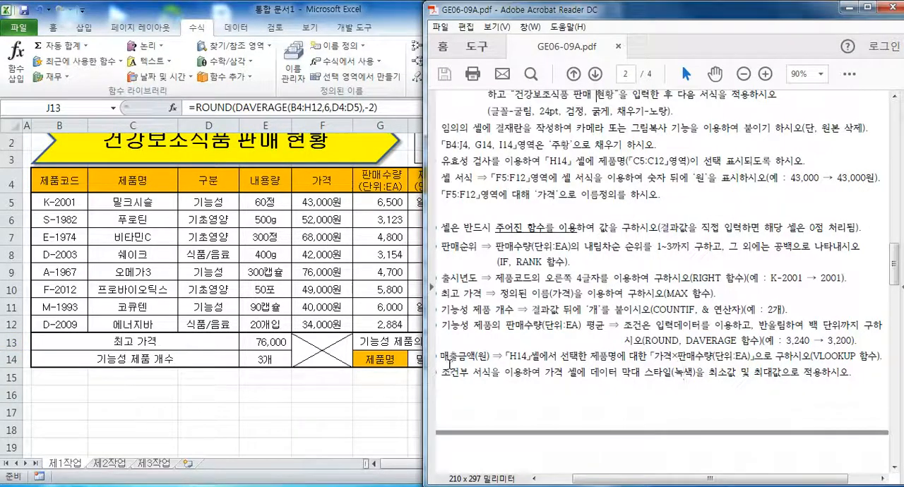
drag(447, 359, 500, 358)
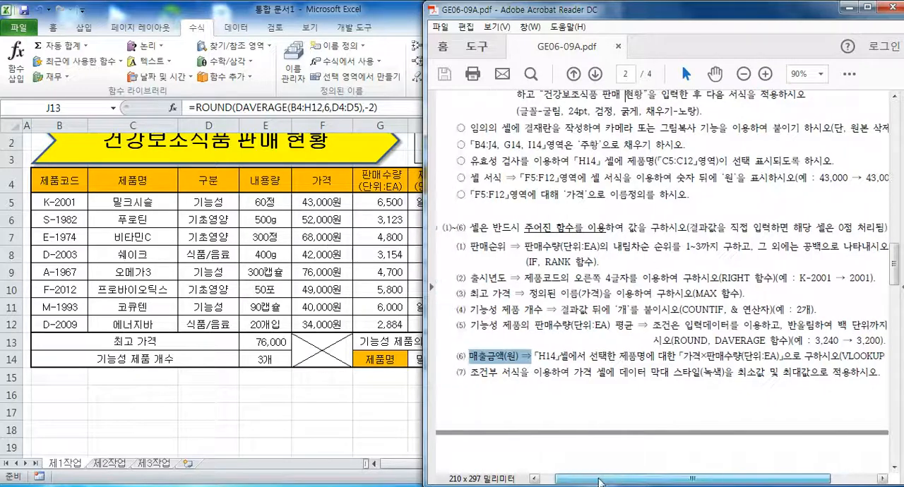
click(422, 357)
click(423, 361)
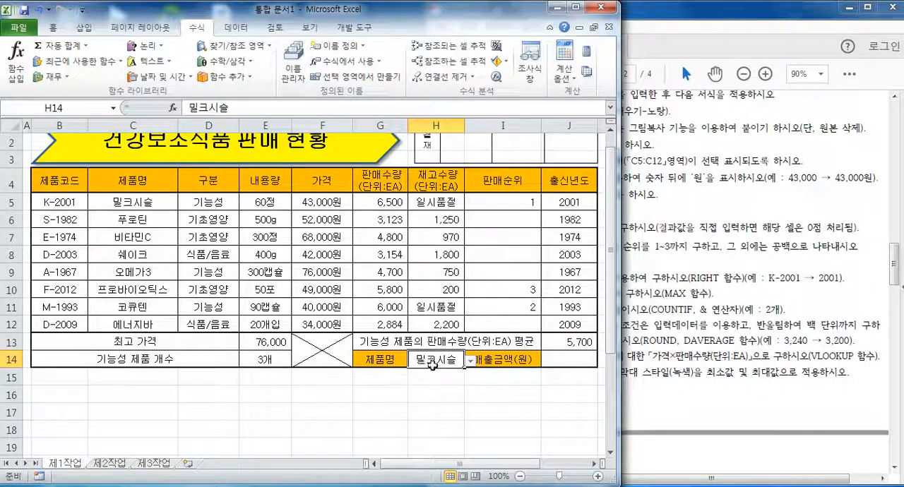
click(469, 361)
key(Escape)
Read in the exam PDF how 매출금액(원) is calculated for the selected product and which function is required.
click(655, 356)
drag(588, 357, 623, 359)
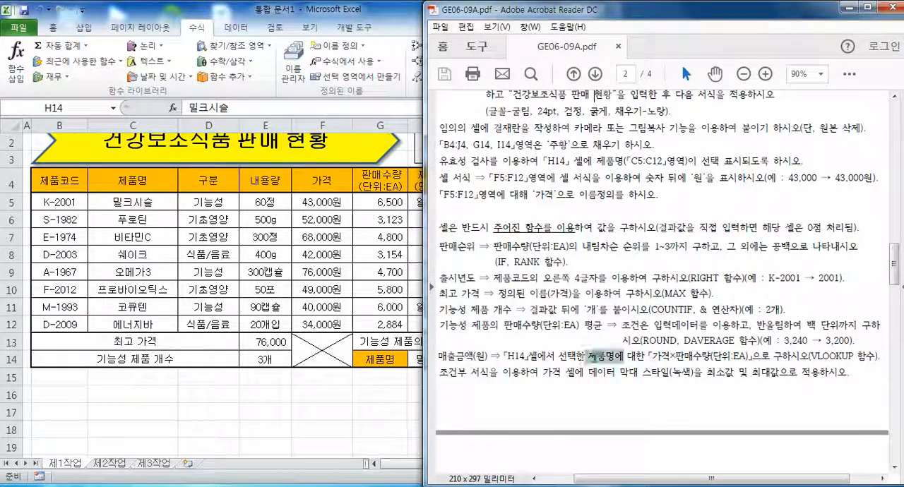
drag(559, 357, 644, 358)
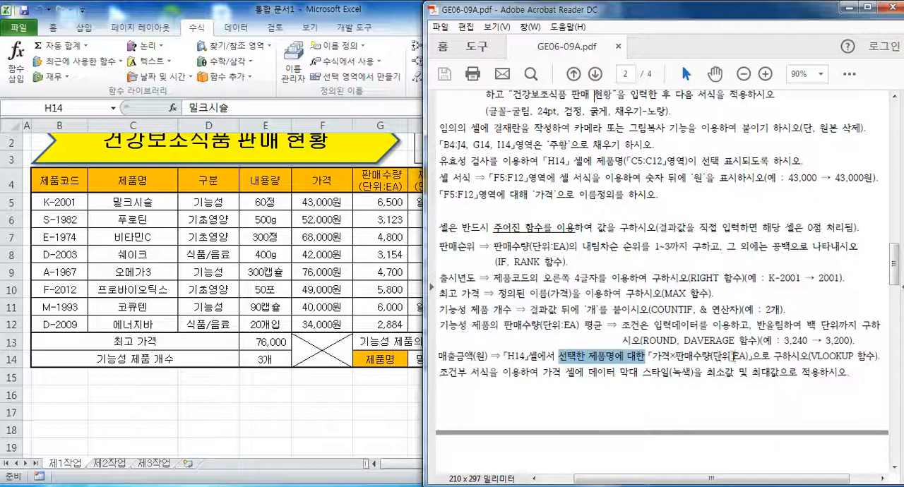
click(325, 433)
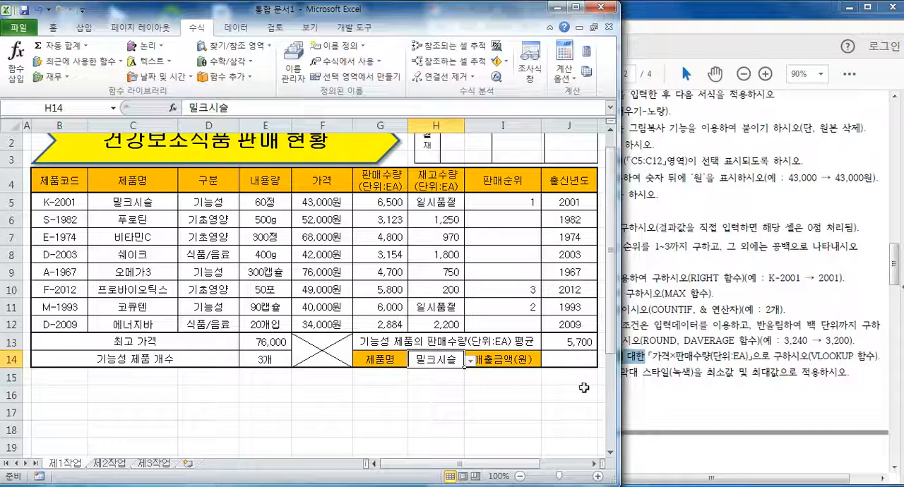
drag(810, 358, 852, 357)
click(836, 360)
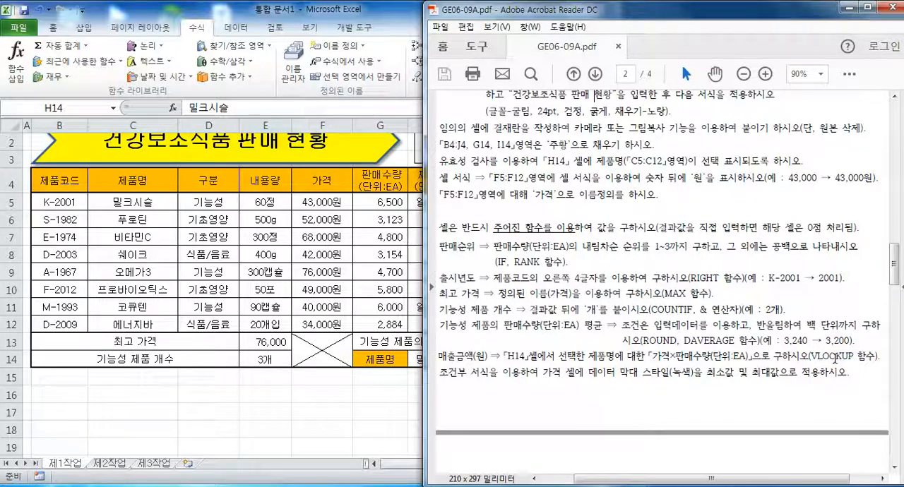
drag(817, 357, 856, 356)
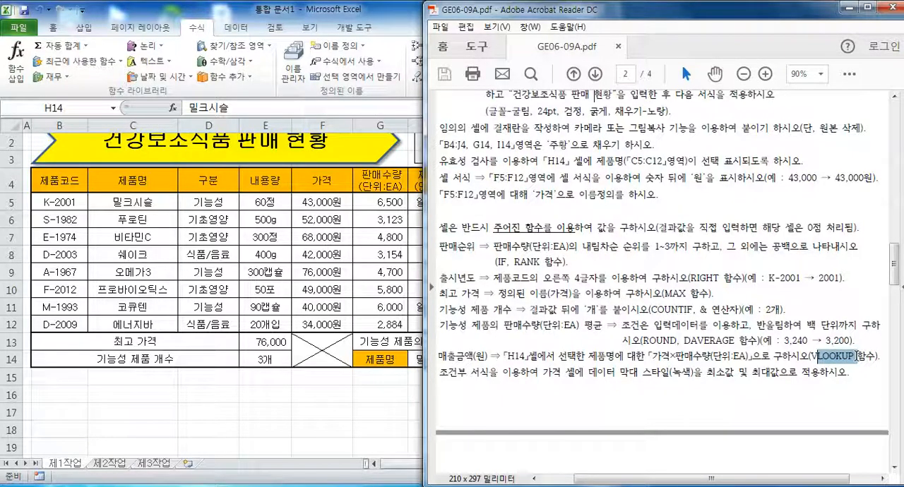
drag(811, 357, 856, 357)
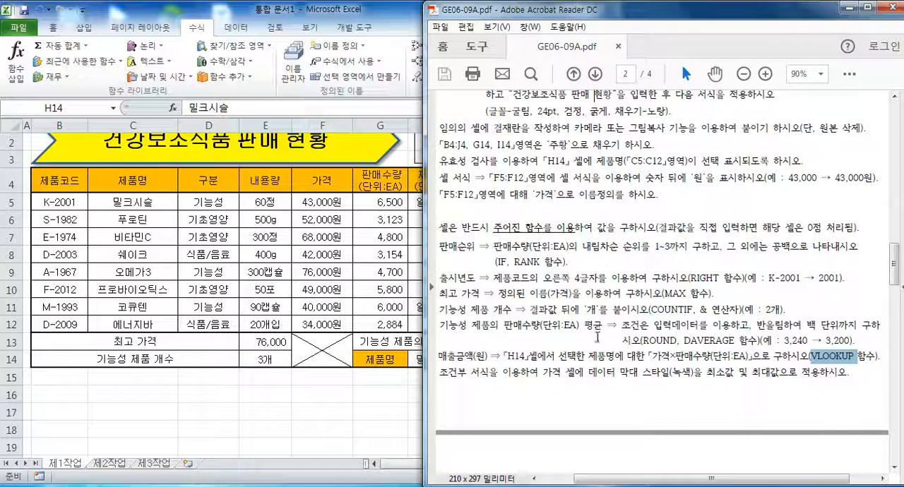
Return to the Excel sheet and insert a VLOOKUP function in cell J14 with H14 as its Lookup_value.
click(239, 428)
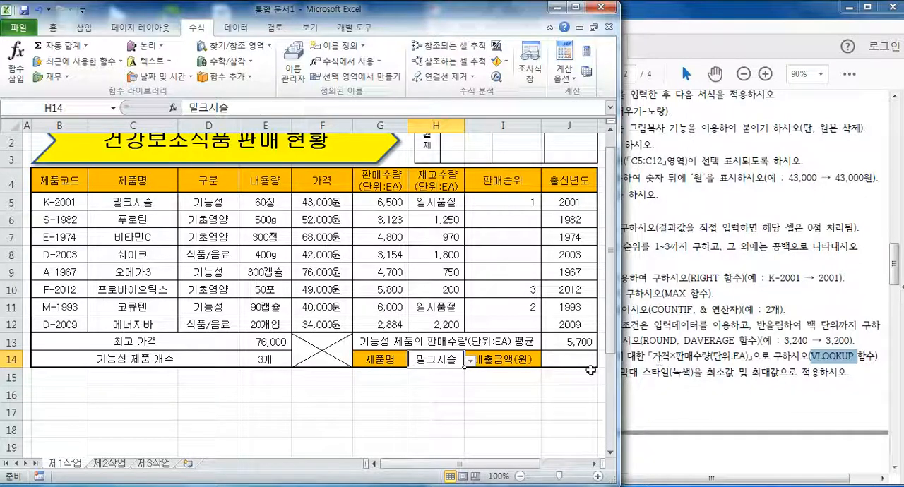
click(570, 361)
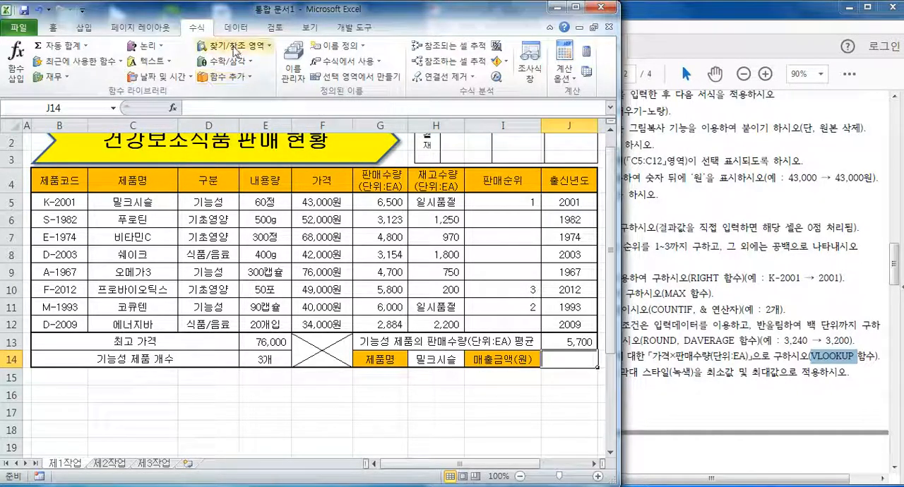
click(233, 48)
click(237, 338)
drag(274, 67, 151, 269)
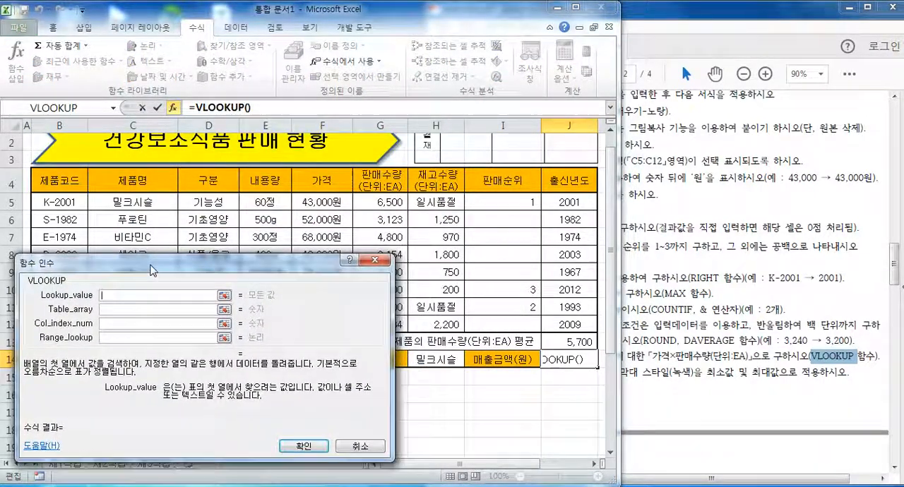
click(432, 359)
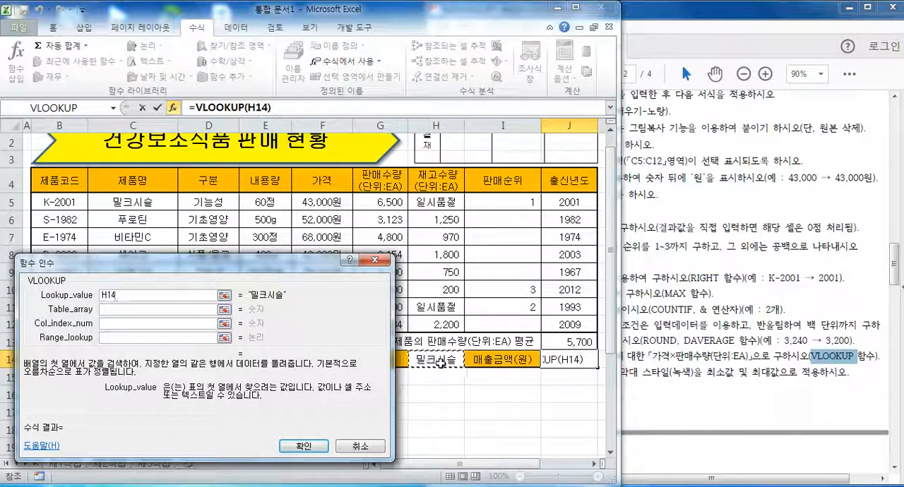
drag(293, 267, 314, 298)
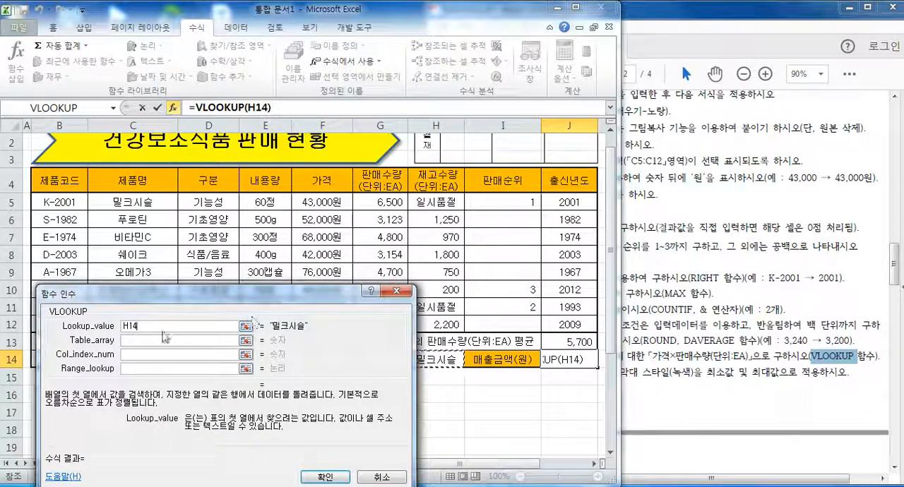
Set the VLOOKUP's Table_array to C4:G12, covering the product name through sales quantity columns.
click(146, 340)
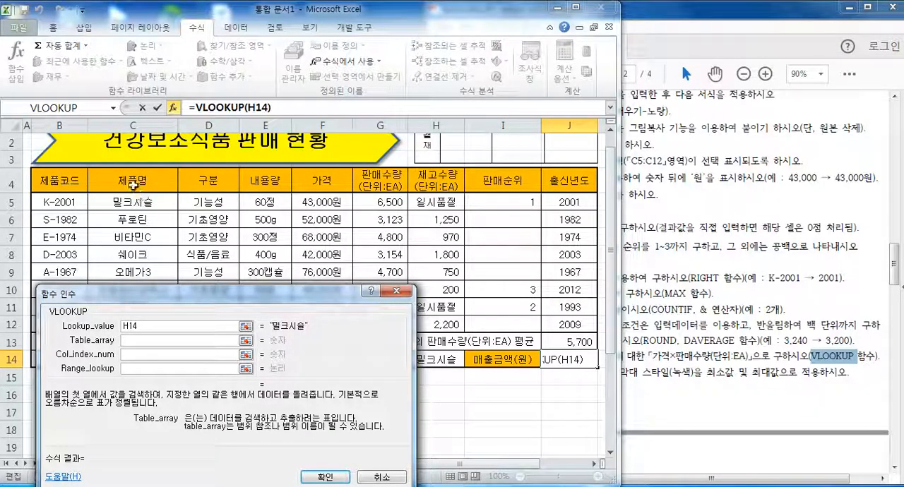
drag(134, 182, 448, 324)
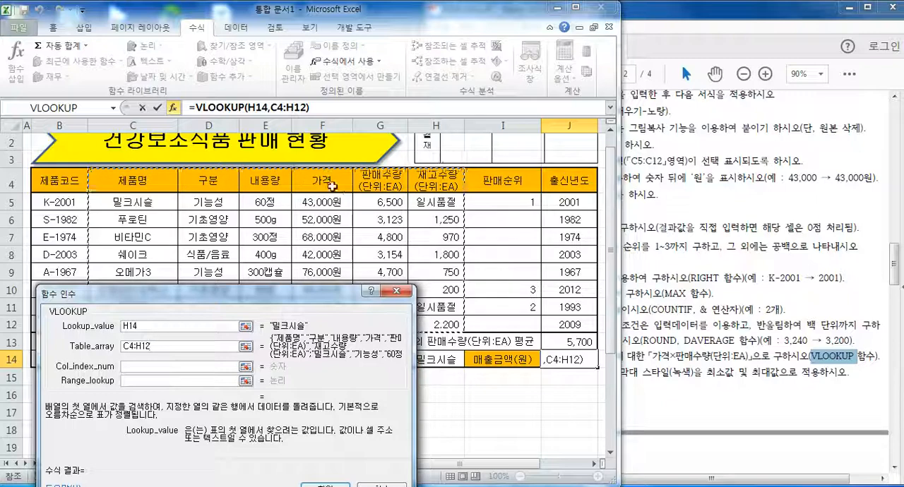
drag(132, 180, 374, 326)
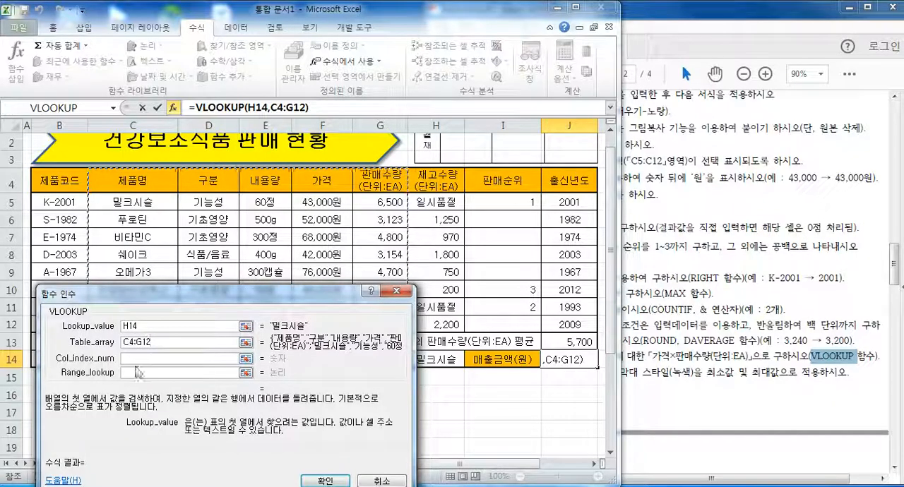
key(Tab)
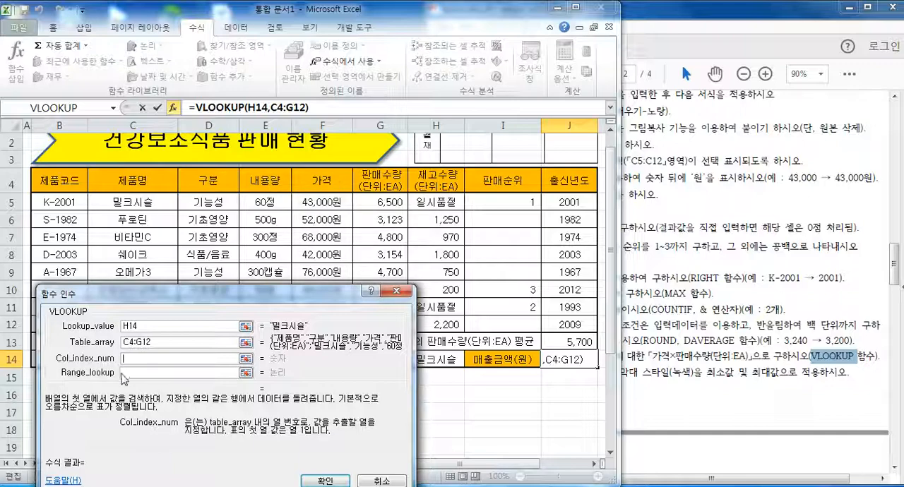
click(157, 340)
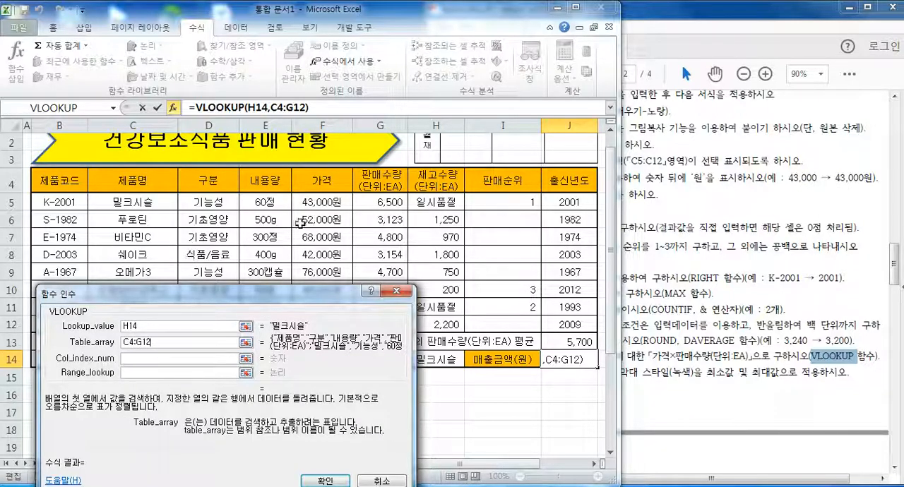
Set the VLOOKUP's Col_index_num to 4 and Range_lookup to false, and enter the price lookup in cell J14.
click(140, 360)
text(4)
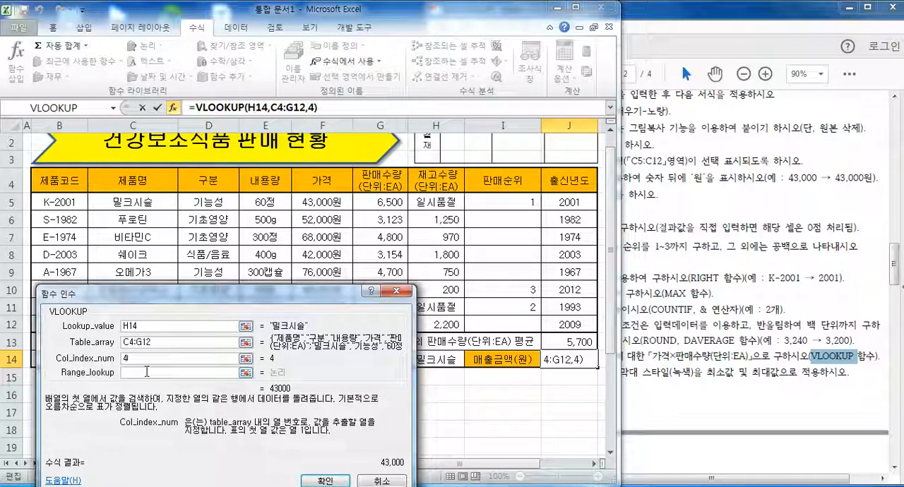
click(146, 372)
drag(146, 302, 140, 267)
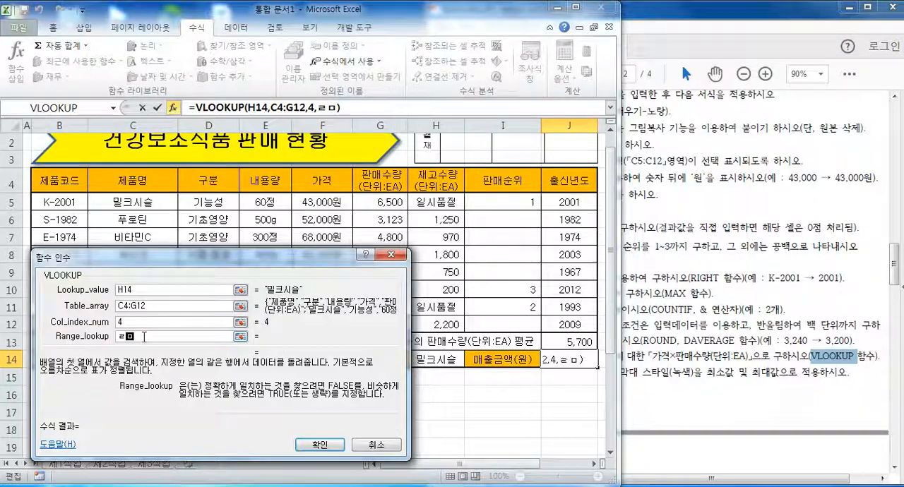
text(false)
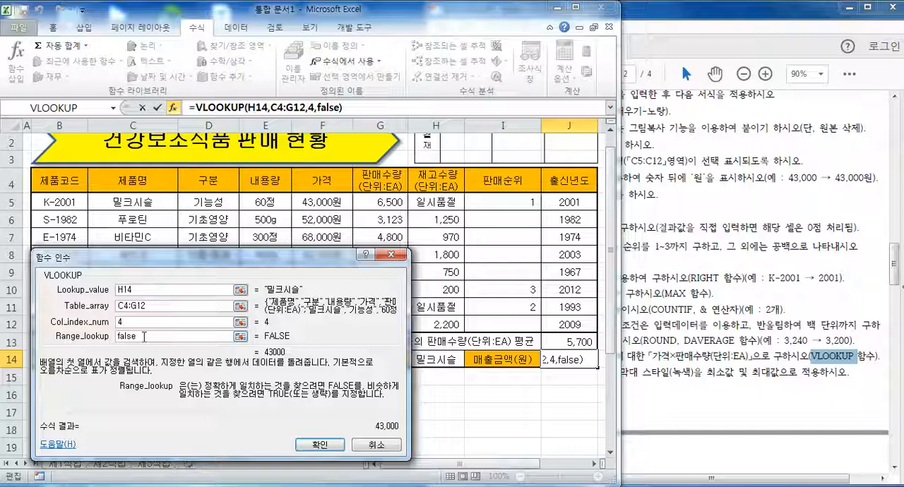
click(311, 445)
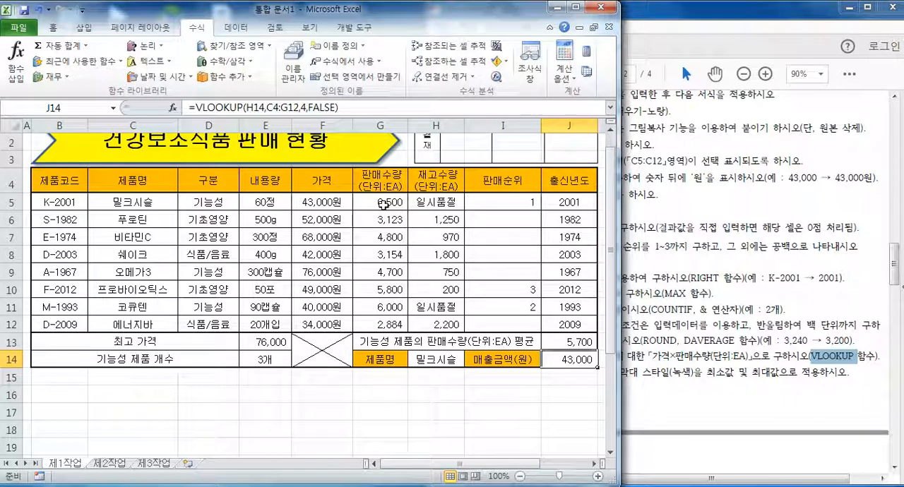
Multiply the J14 formula by a second VLOOKUP with Lookup_value H14 and Table_array C4:G12.
click(367, 107)
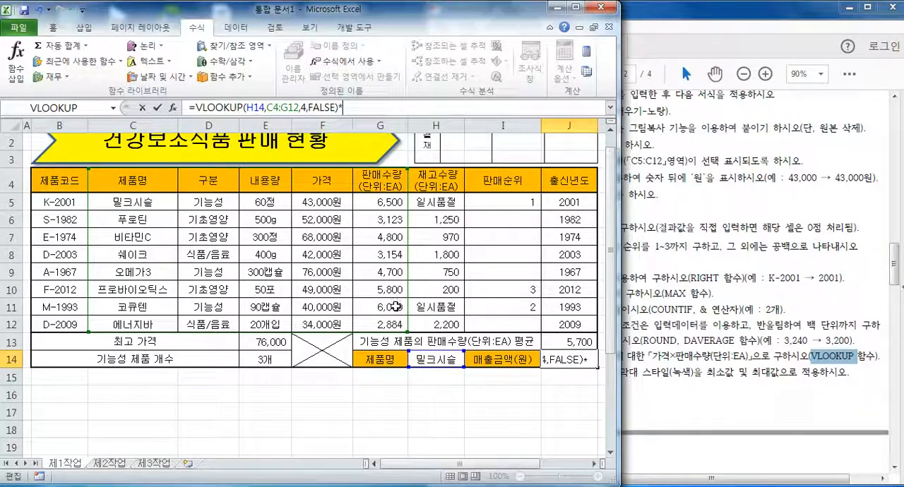
click(253, 46)
click(237, 336)
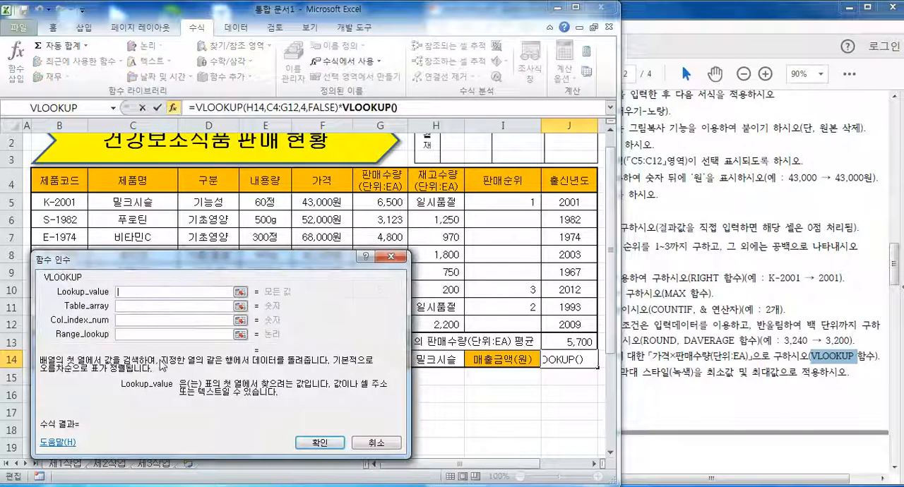
mouse_move(230, 282)
mouse_down()
mouse_move(227, 332)
mouse_move(233, 298)
mouse_up()
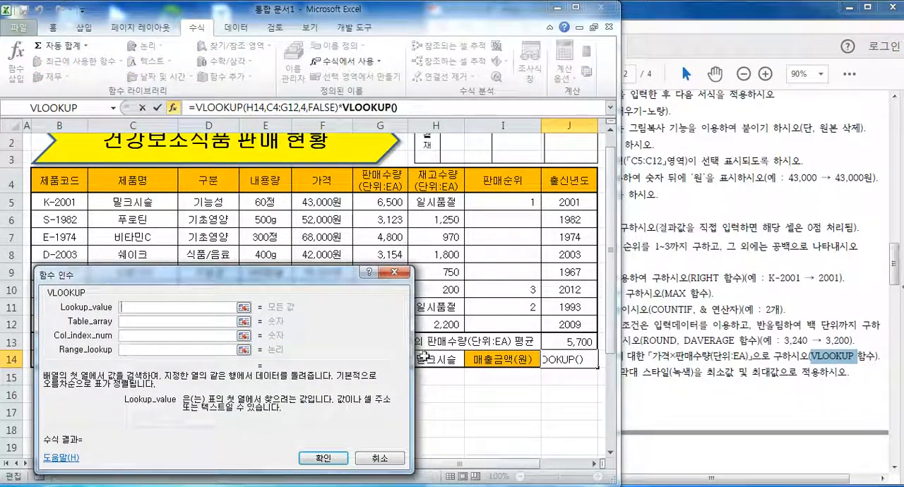
click(429, 360)
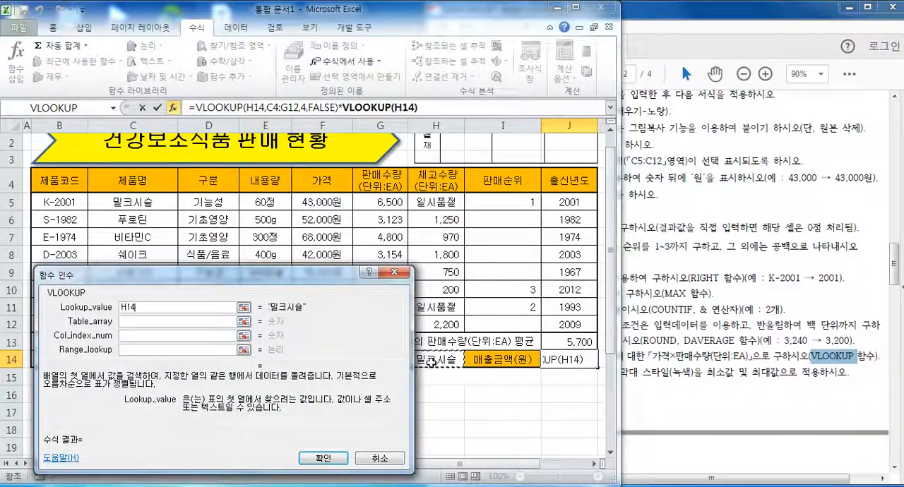
click(141, 322)
drag(127, 180, 369, 319)
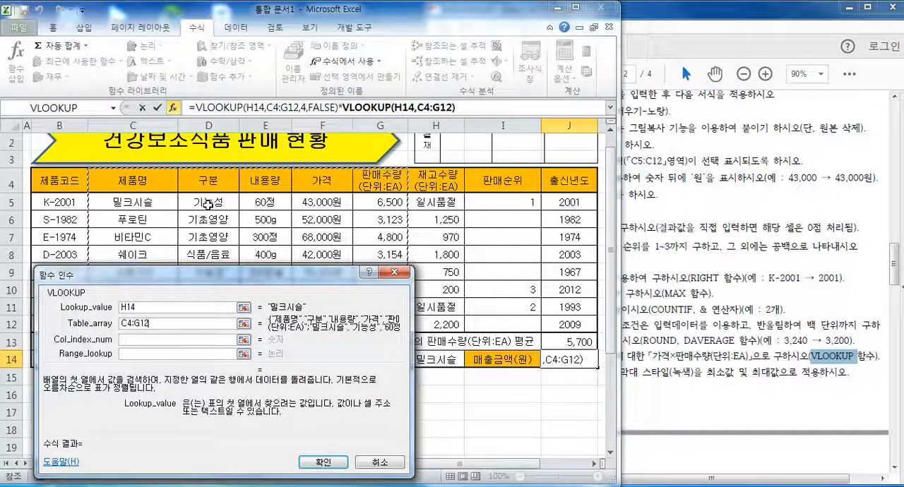
Set the second VLOOKUP's Col_index_num to 5 and Range_lookup to false, and enter the completed formula in J14.
click(148, 340)
text(5)
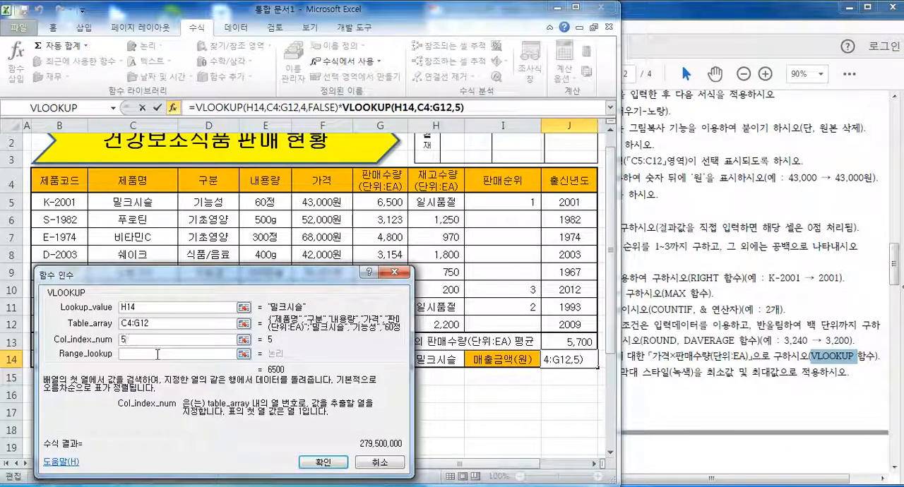
click(154, 354)
text(f)
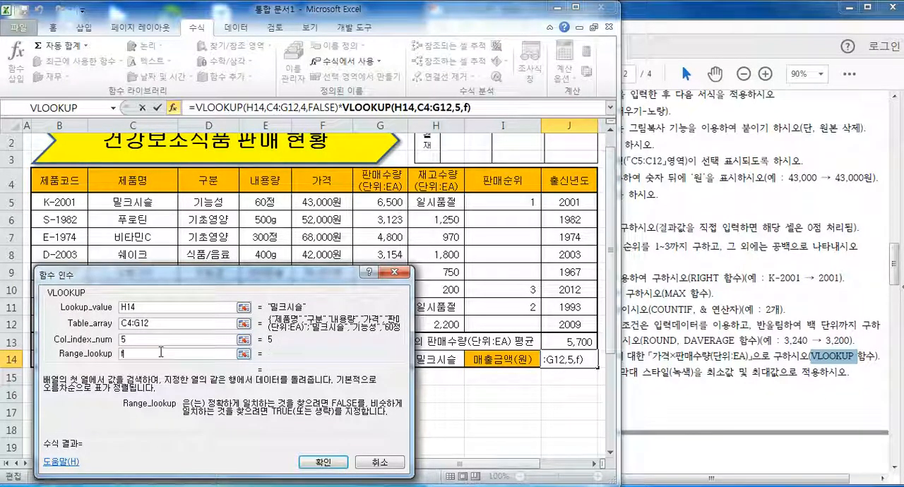
text(alse)
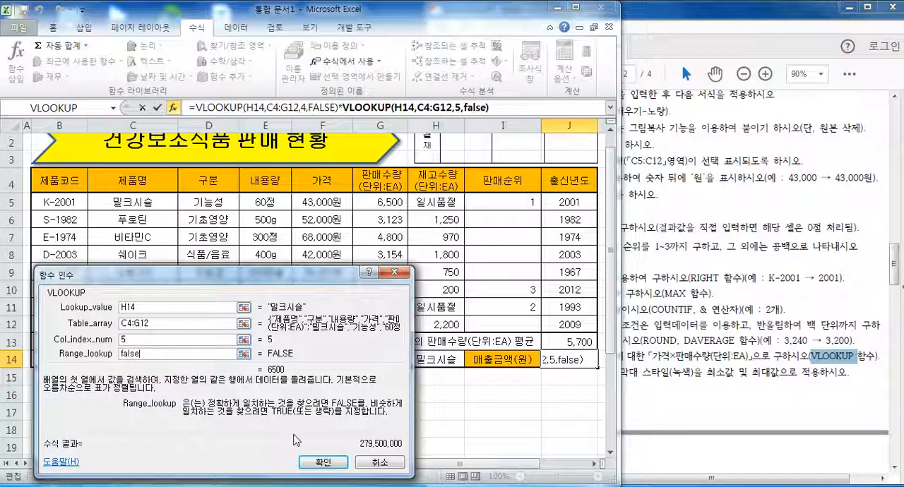
click(314, 462)
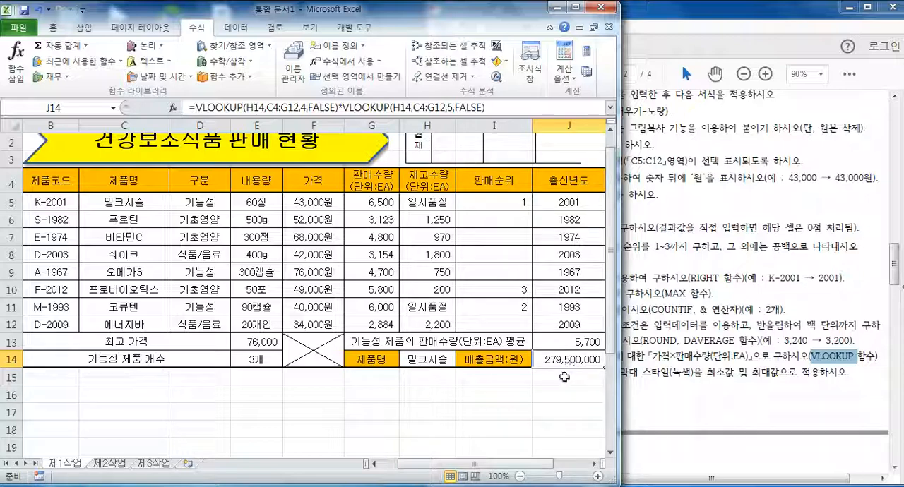
Switch to the exam PDF and read item (7), the conditional formatting requirement for the price cells.
click(680, 377)
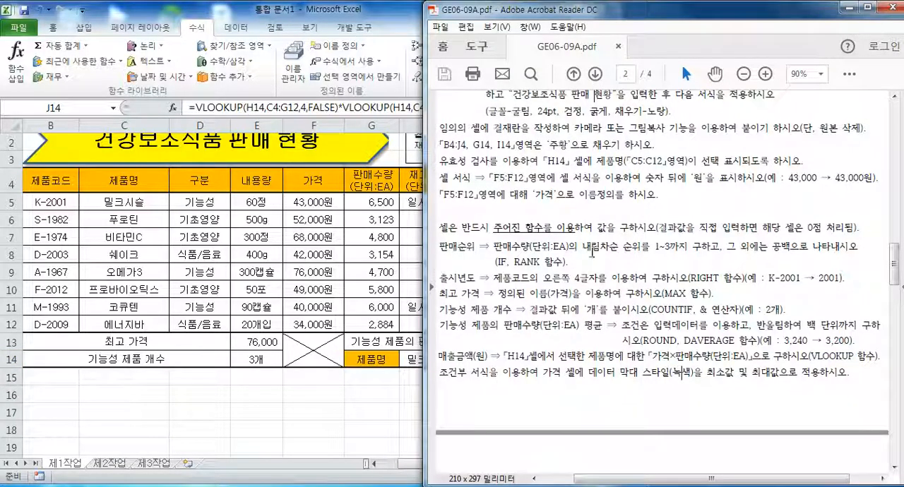
drag(627, 482, 601, 483)
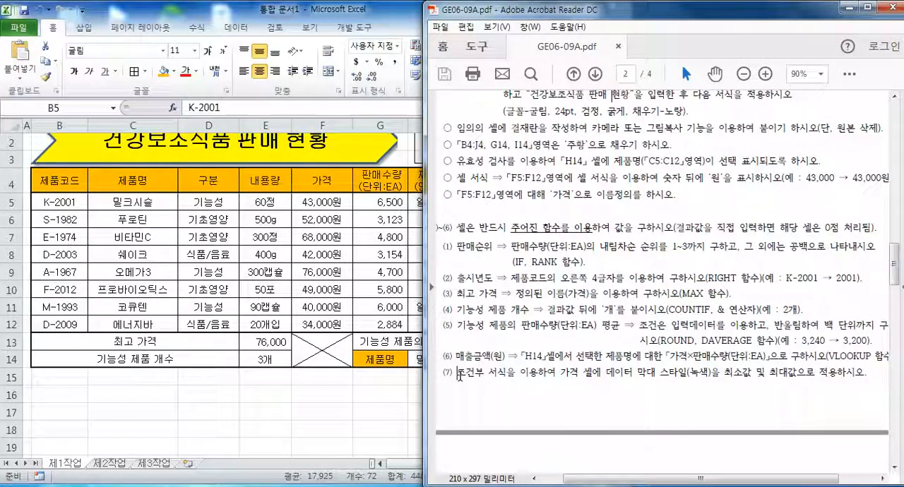
drag(459, 375, 555, 373)
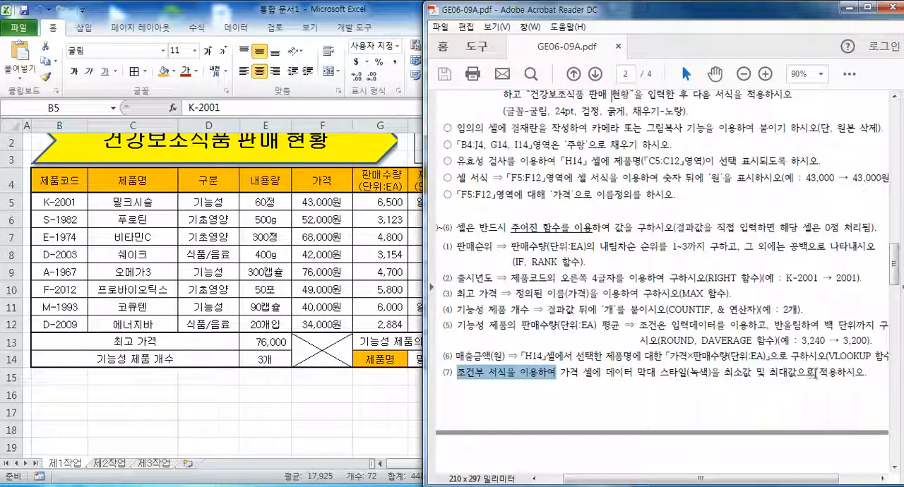
Create a new conditional formatting rule for price cells F5:F12 in the Excel sheet, using the 데이터 막대 format style.
click(321, 203)
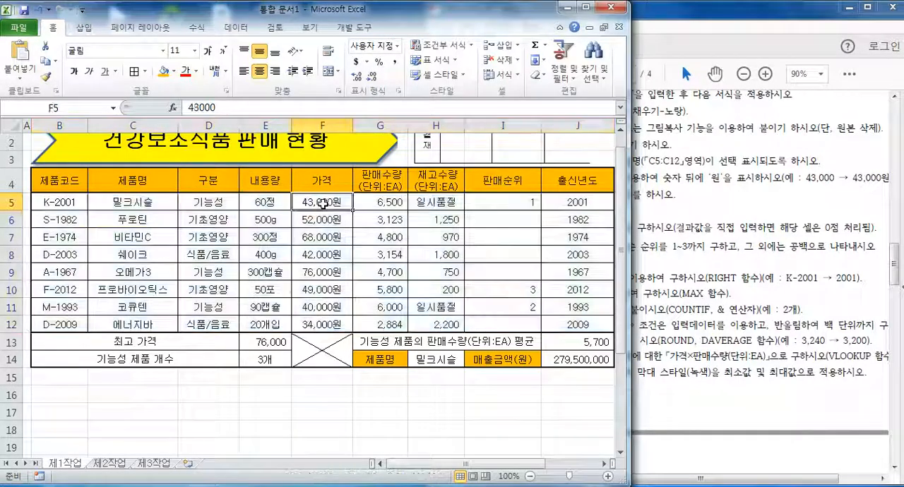
drag(326, 201, 333, 327)
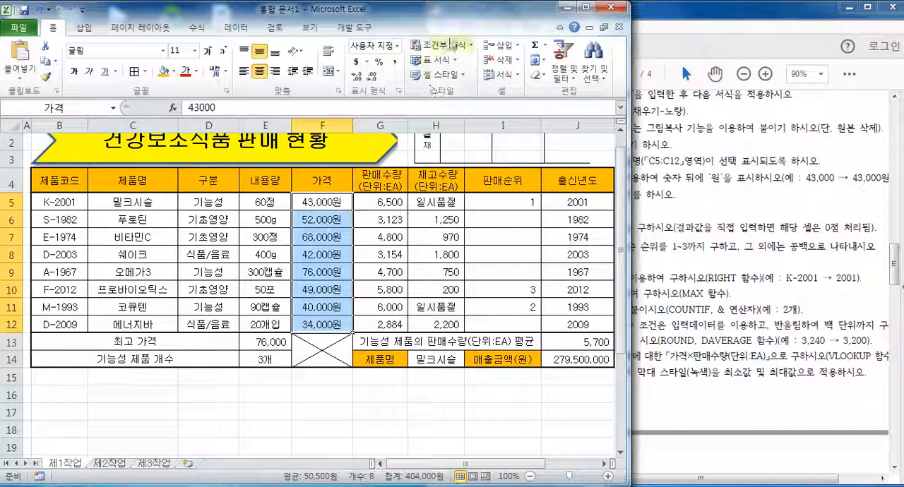
click(441, 44)
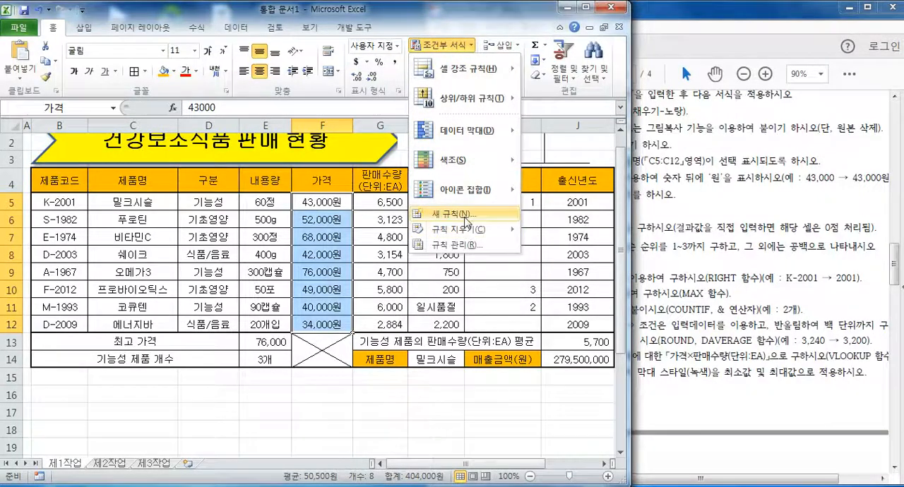
click(457, 214)
drag(458, 225, 430, 236)
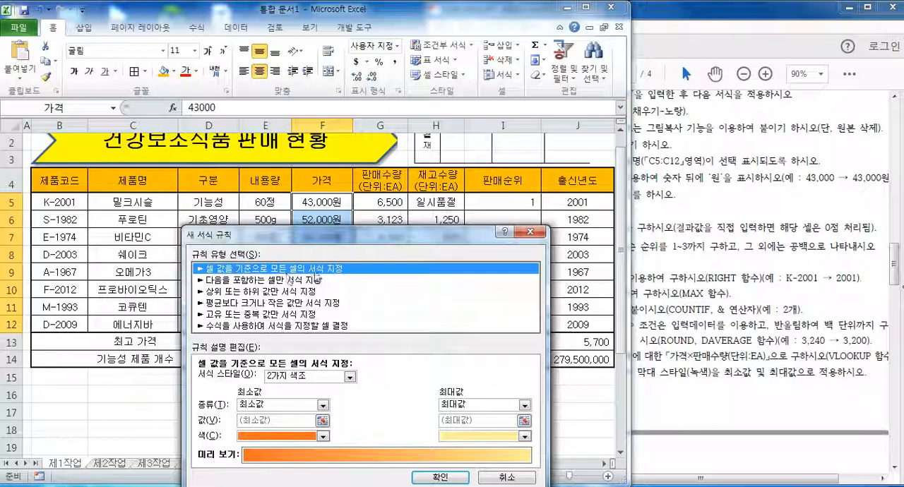
drag(351, 240, 252, 112)
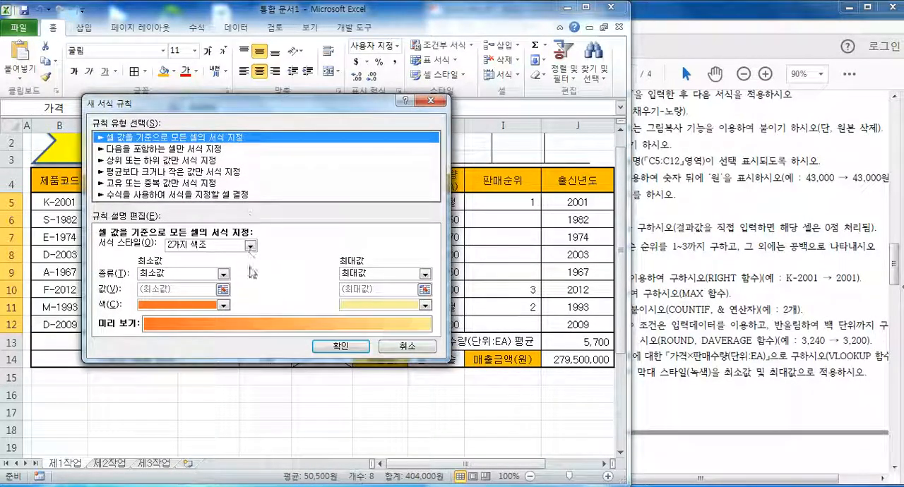
click(250, 245)
click(228, 281)
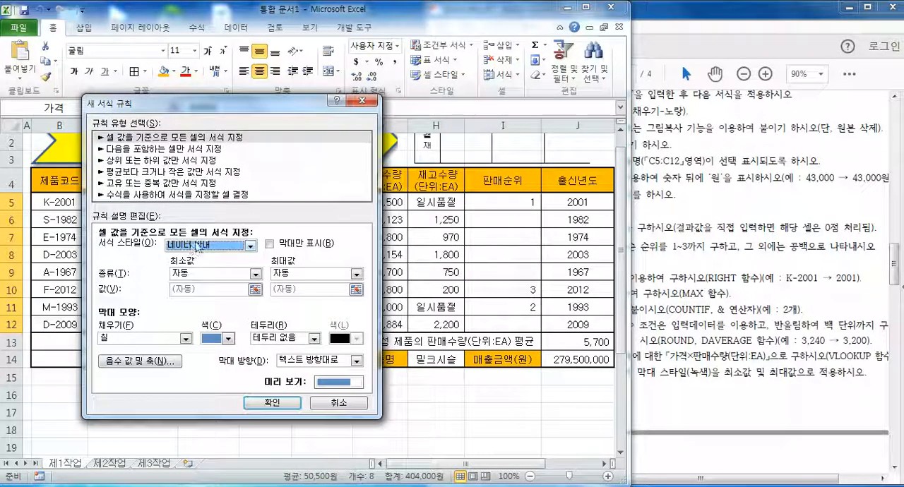
Set the data bar types to 최소값 and 최대값, choose the standard green bar colour, and apply the rule.
click(228, 274)
click(190, 286)
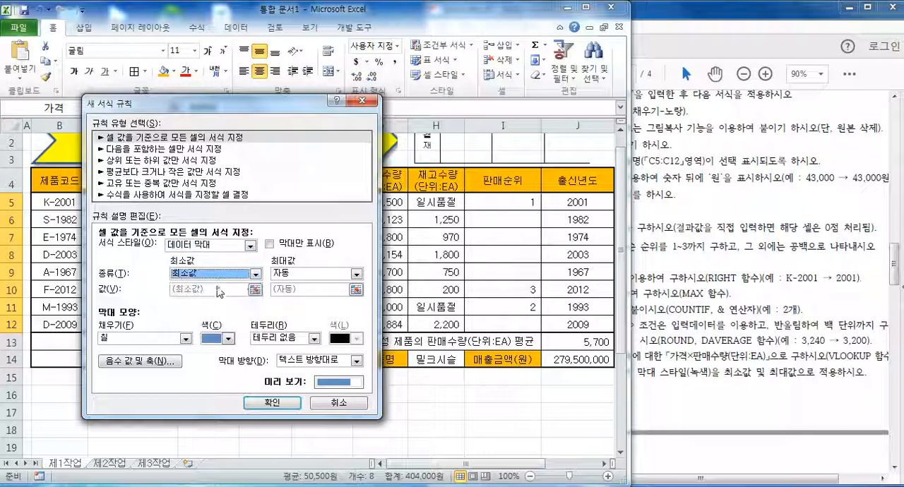
click(356, 274)
click(291, 286)
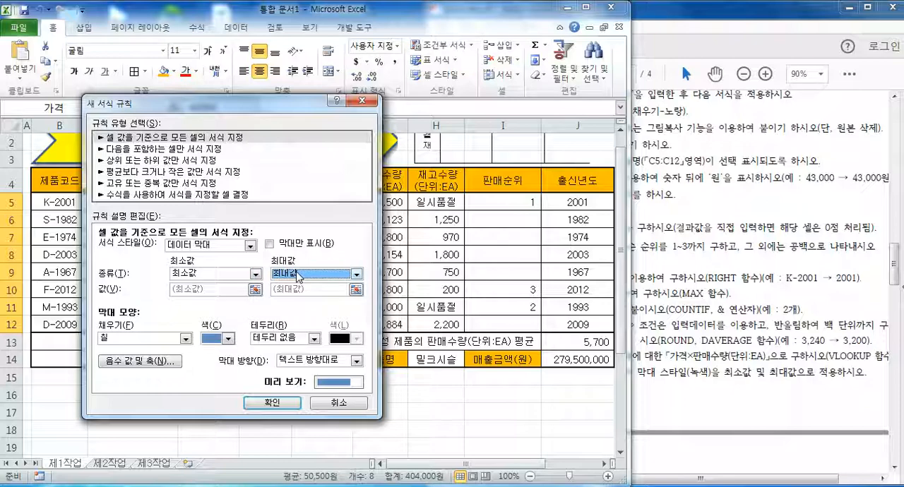
click(228, 338)
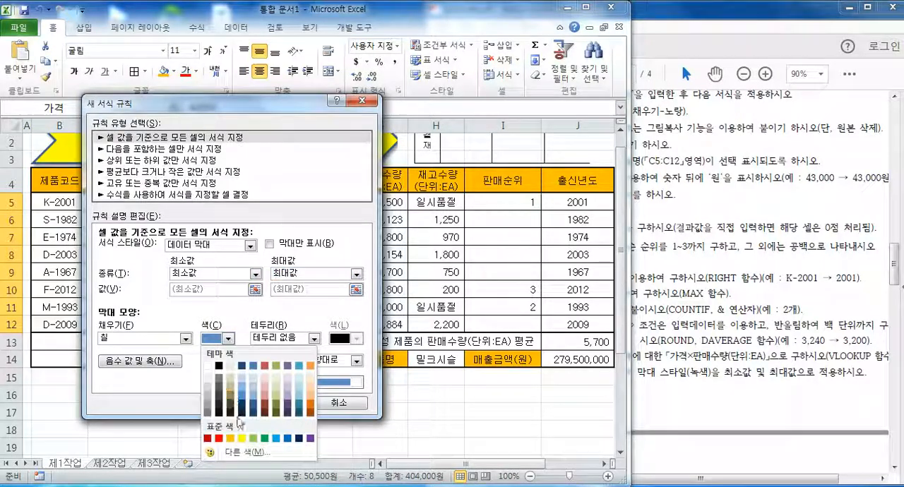
click(265, 439)
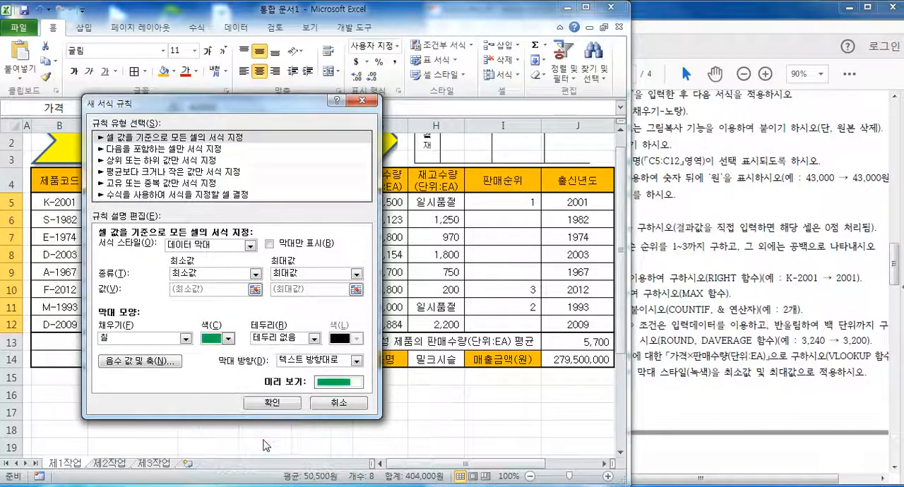
click(271, 403)
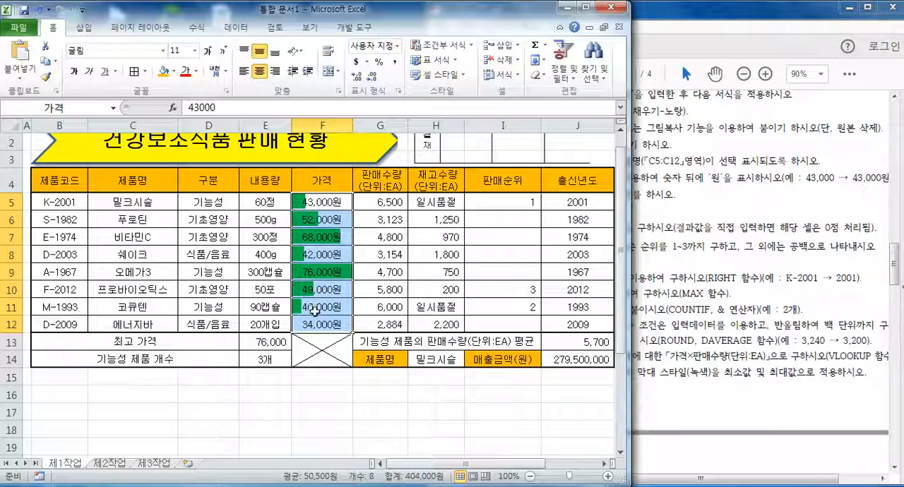
click(354, 393)
Check the price column's data bars against item (7) in the exam PDF.
click(643, 388)
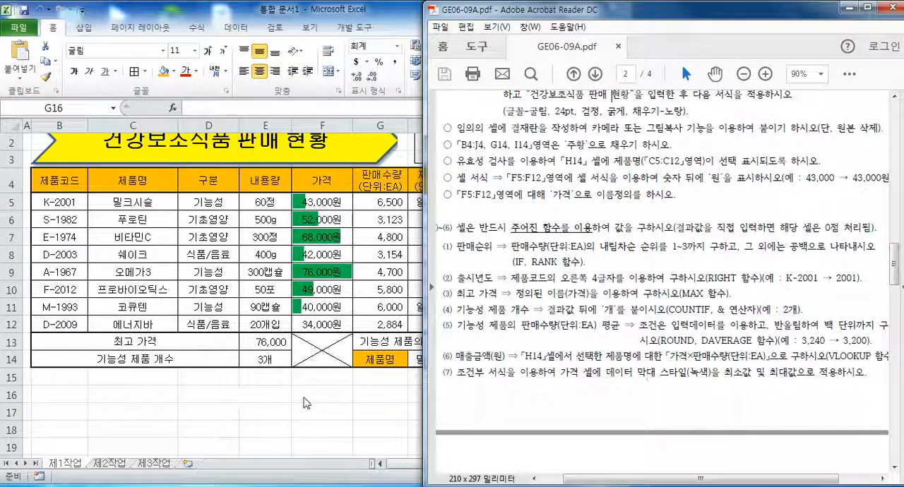
click(288, 404)
click(472, 397)
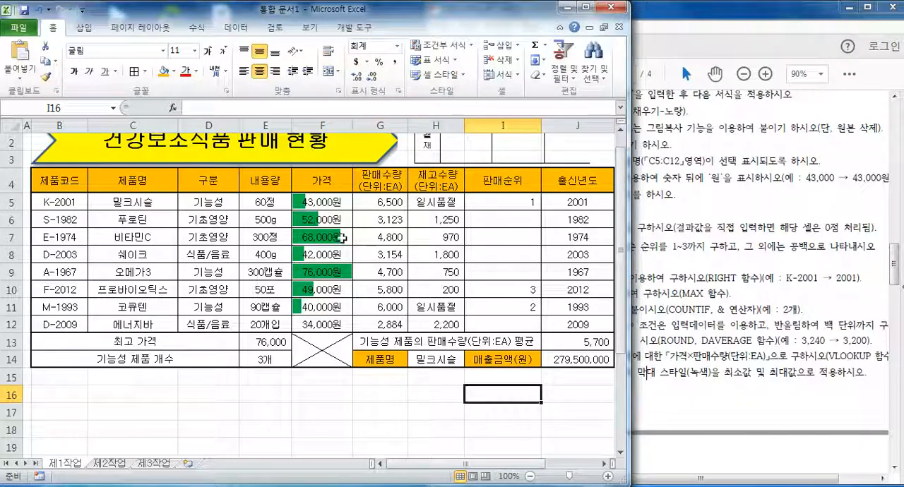